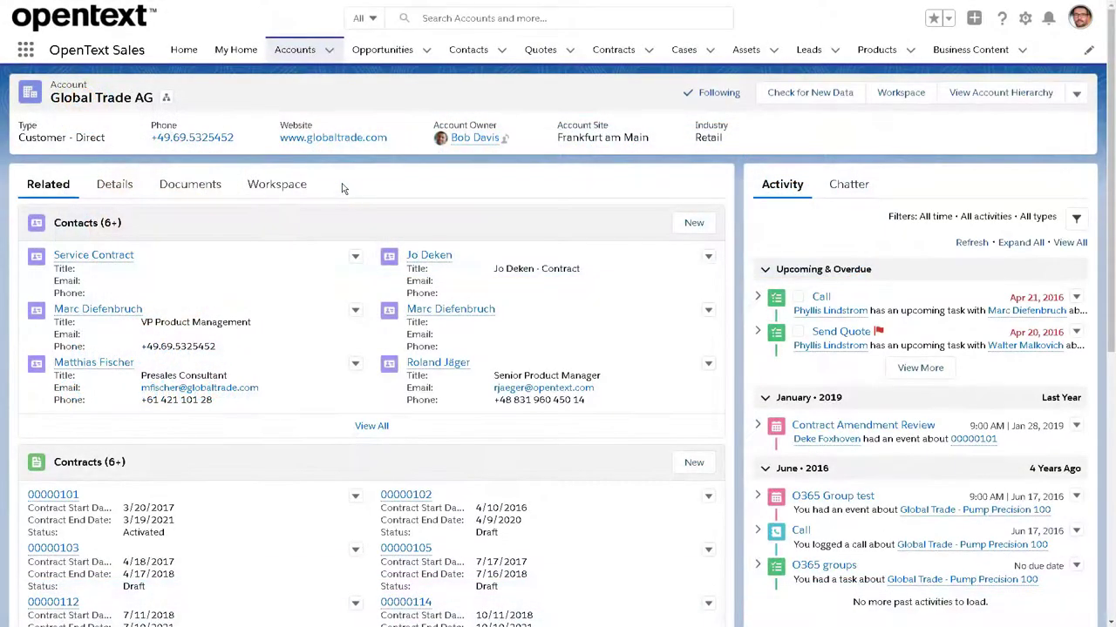
- Start a new opportunity for the Global Trade AG account, named "Global Trade - P100 Additional Pump Upgrade"
{"action": "left_click", "coordinate": [273, 186]}
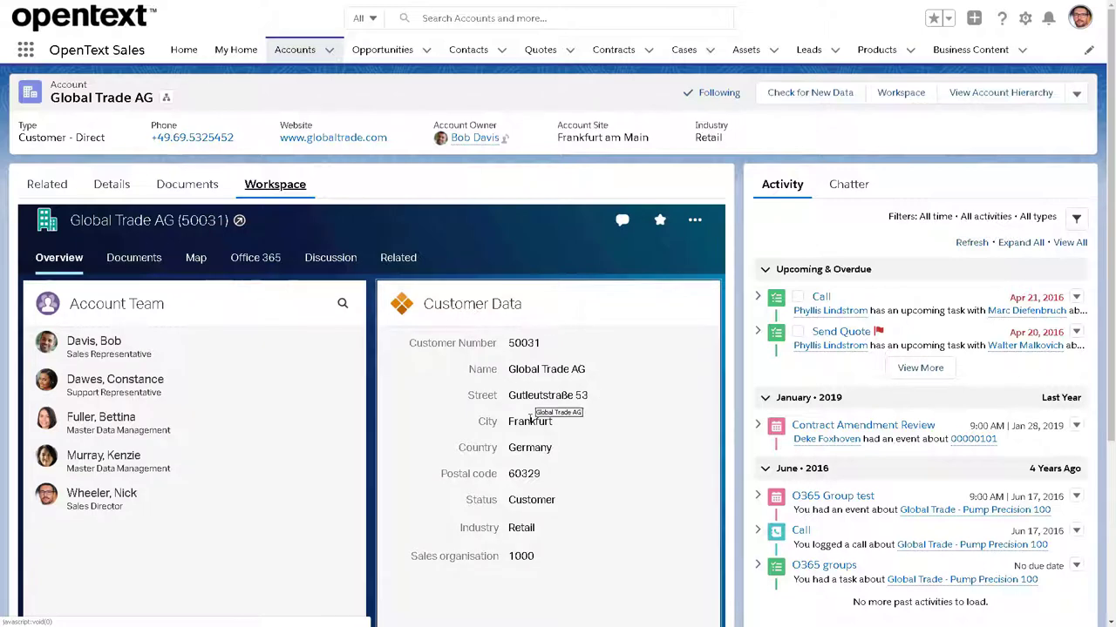
{"action": "left_click", "coordinate": [48, 187]}
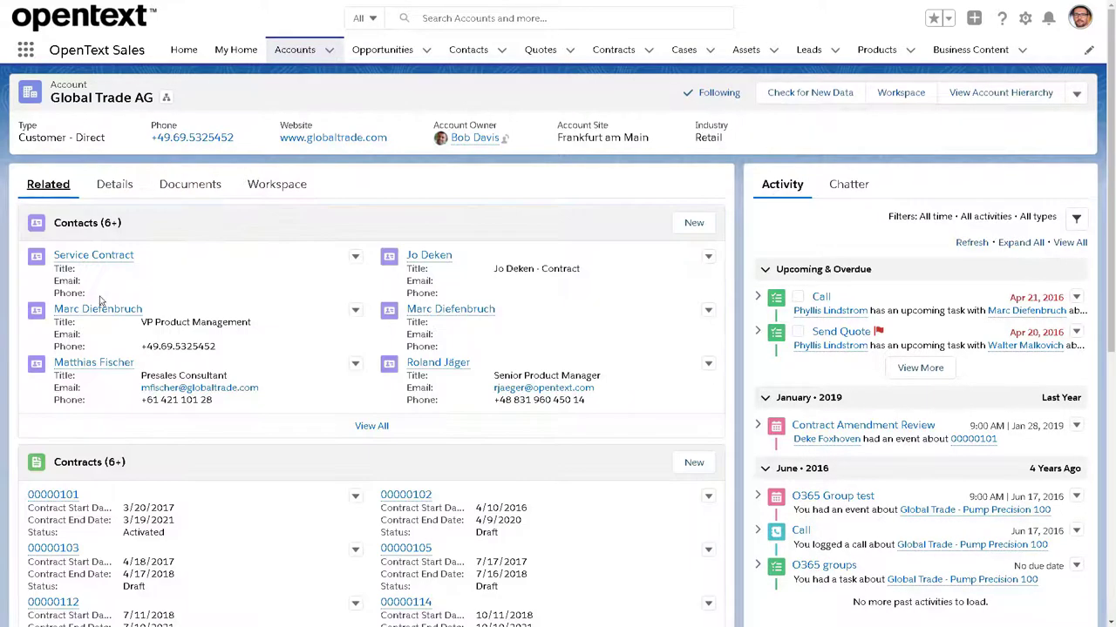
{"action": "scroll", "coordinate": [259, 386], "scroll_direction": "down", "scroll_amount": 4}
{"action": "left_click", "coordinate": [693, 356]}
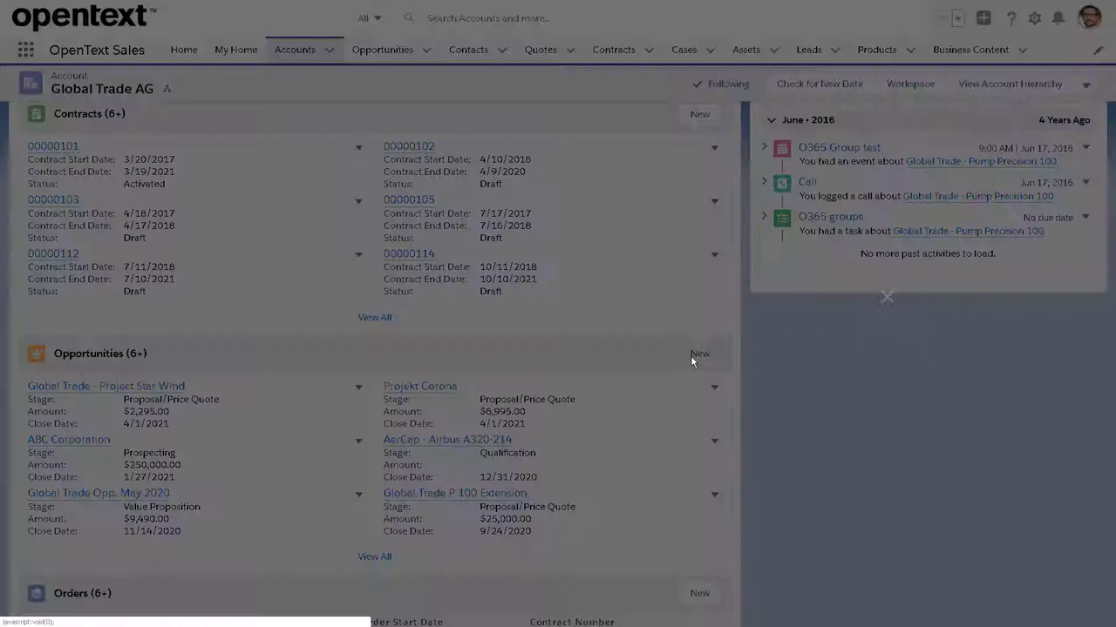
{"action": "left_click", "coordinate": [432, 202]}
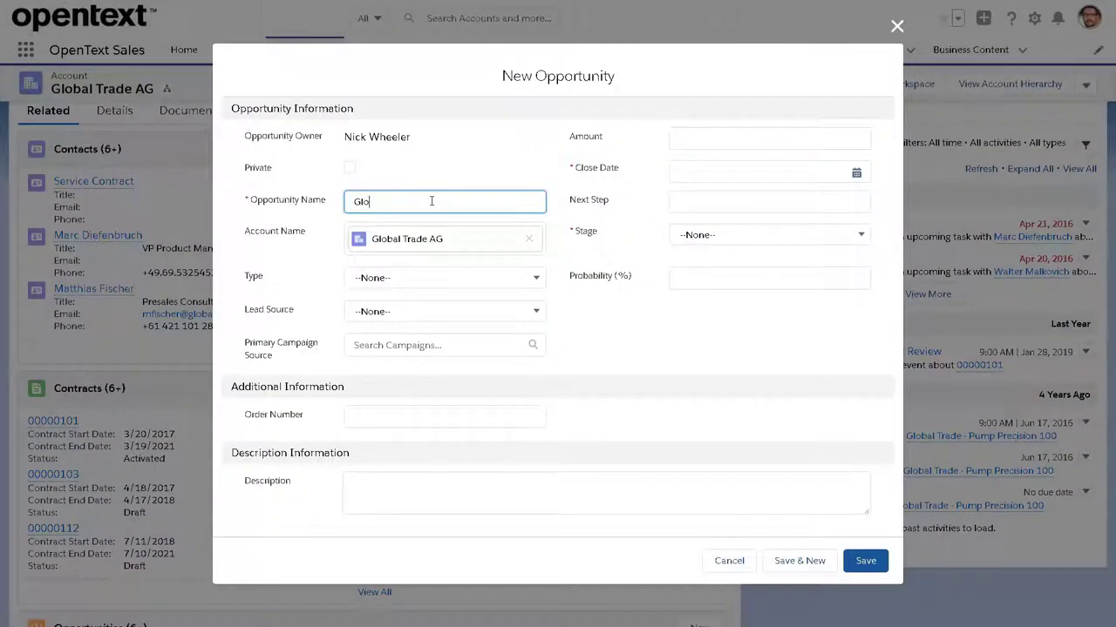
{"action": "type", "text": "Global Trade"}
{"action": "type", "text": " - P100"}
{"action": "type", "text": " Additional Pump Upgrade"}
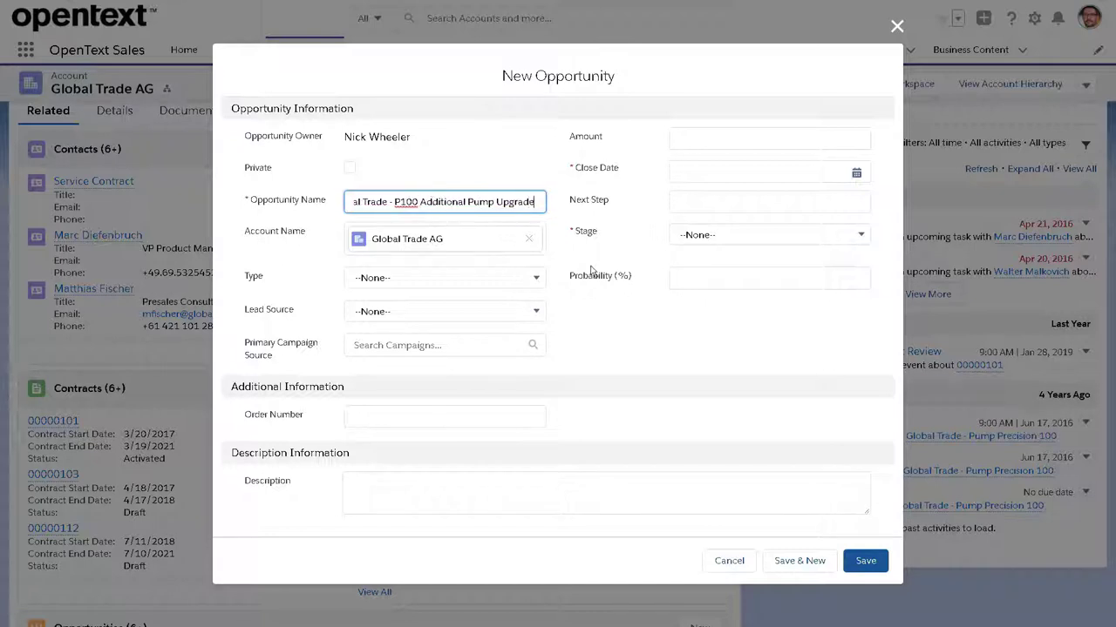
- Set the opportunity's close date to 8/28/2020 and its stage to Prospecting, and save it
{"action": "left_click", "coordinate": [855, 172]}
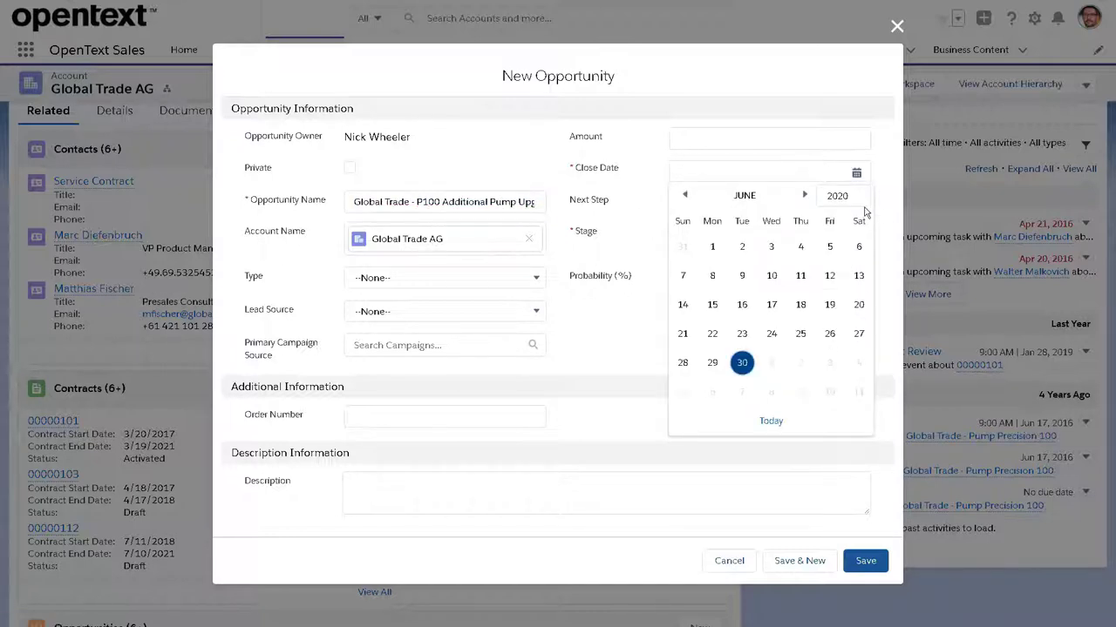
{"action": "left_click", "coordinate": [806, 195]}
{"action": "left_click", "coordinate": [805, 195]}
{"action": "left_click", "coordinate": [829, 363]}
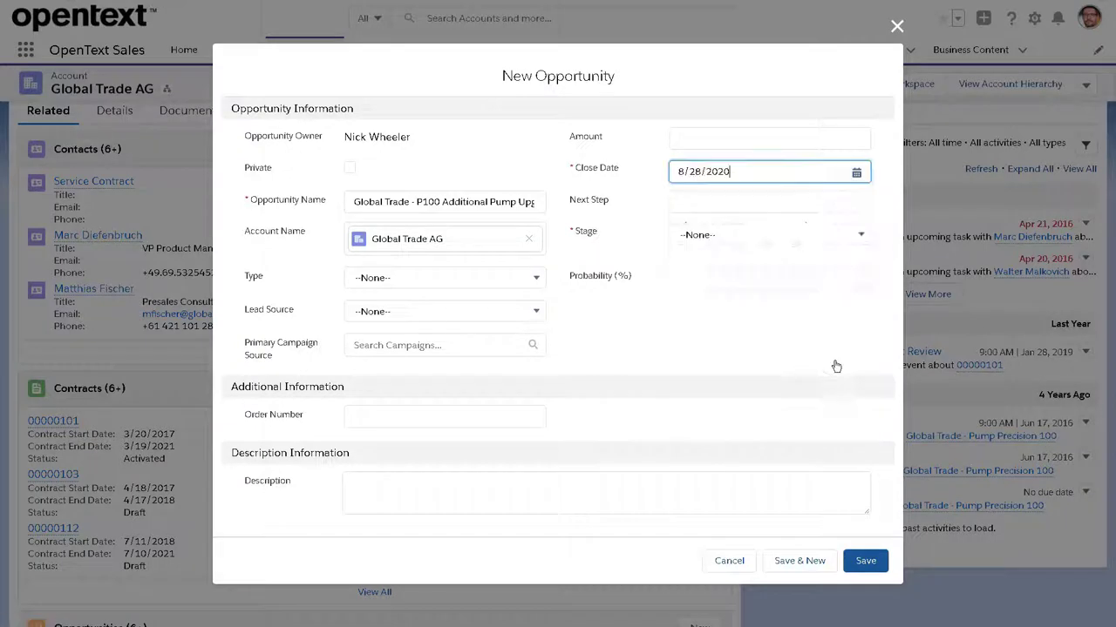
{"action": "left_click", "coordinate": [724, 234]}
{"action": "left_click", "coordinate": [717, 289]}
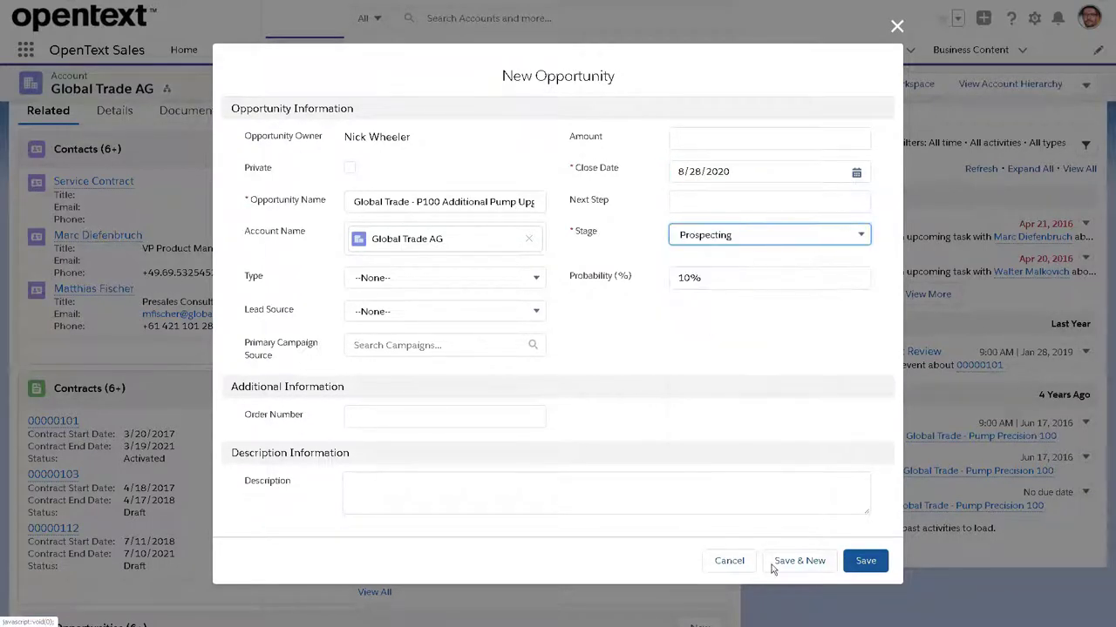
{"action": "left_click", "coordinate": [865, 562]}
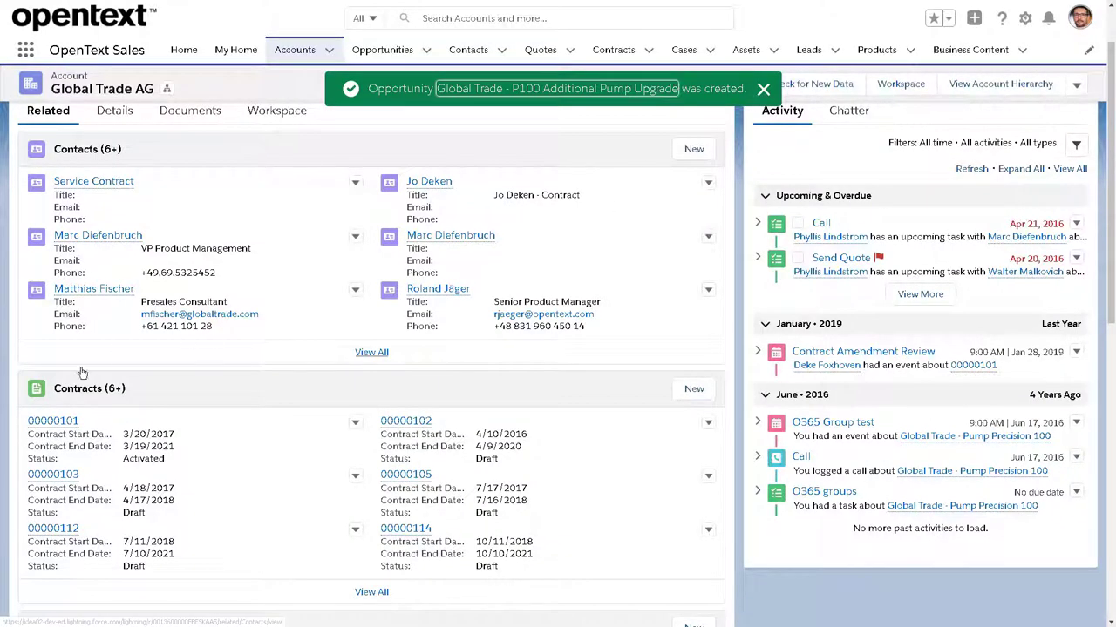
- Open the Global Trade - P100 Additional Pump Upgrade opportunity from the account's full opportunities list
{"action": "scroll", "coordinate": [81, 374], "scroll_direction": "down", "scroll_amount": 2}
{"action": "scroll", "coordinate": [81, 375], "scroll_direction": "down", "scroll_amount": 2}
{"action": "left_click", "coordinate": [80, 277]}
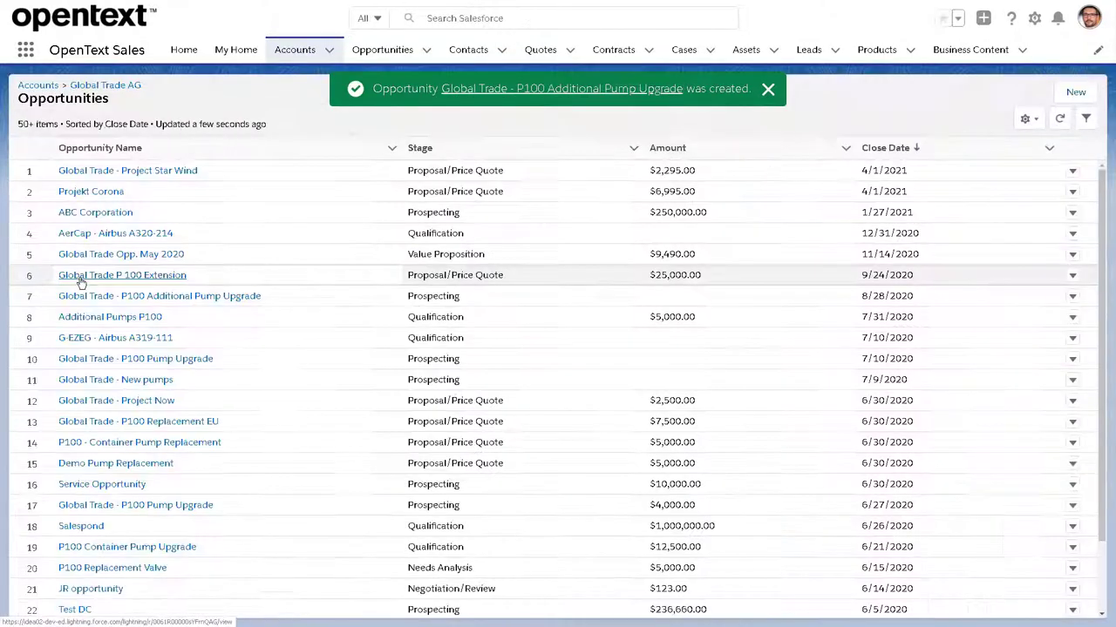
{"action": "left_click", "coordinate": [182, 298]}
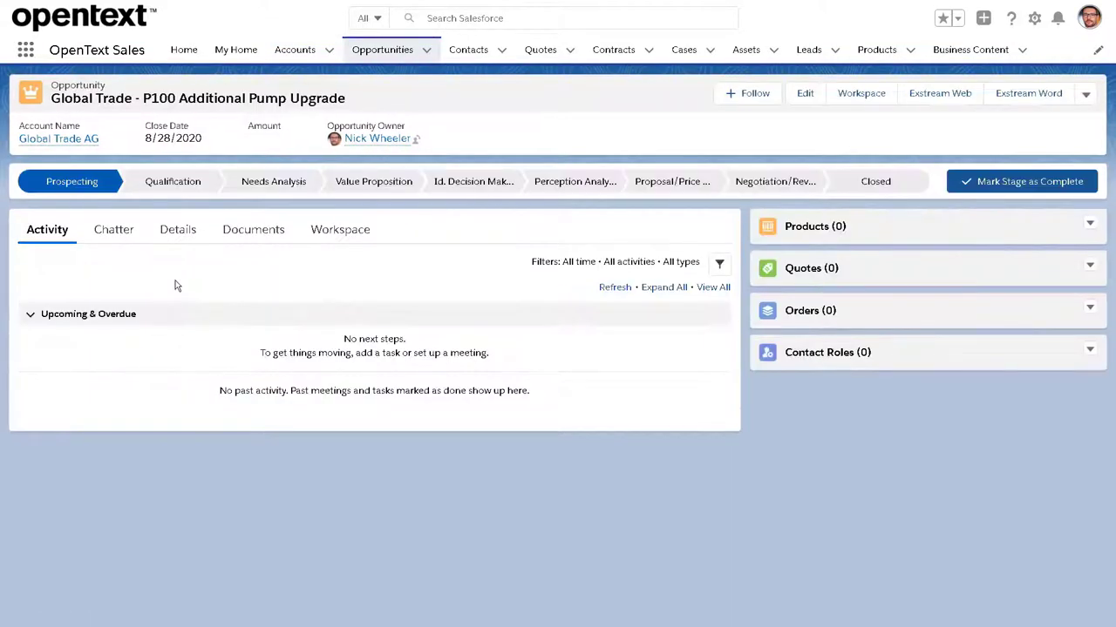
- Look through the opportunity's business workspace, covering its overview, documents and related items
{"action": "left_click", "coordinate": [340, 231]}
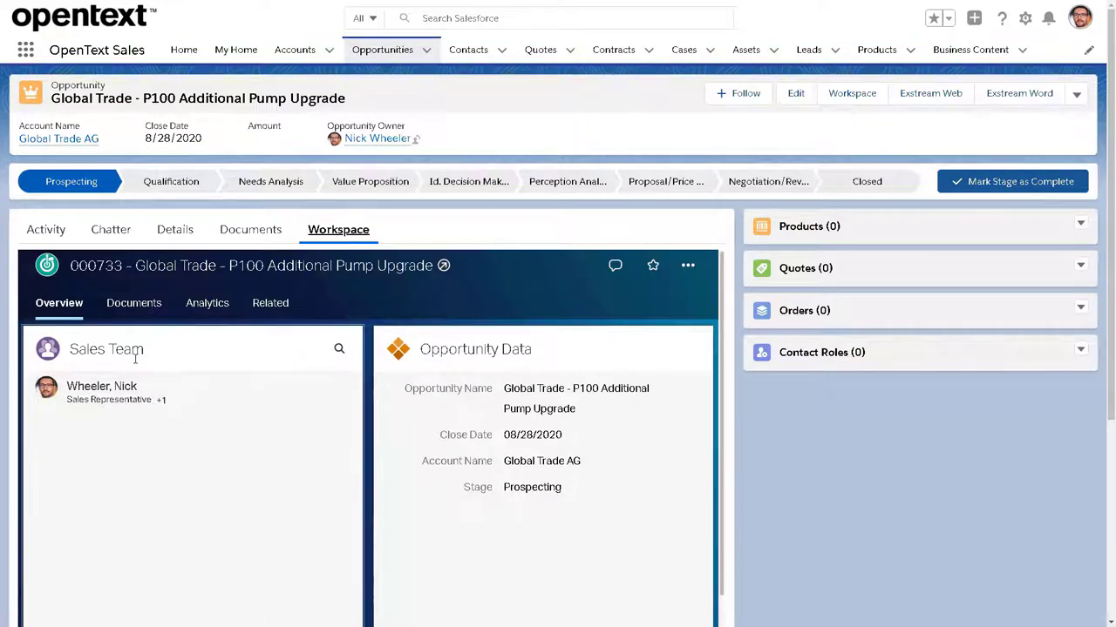
{"action": "left_click", "coordinate": [140, 305]}
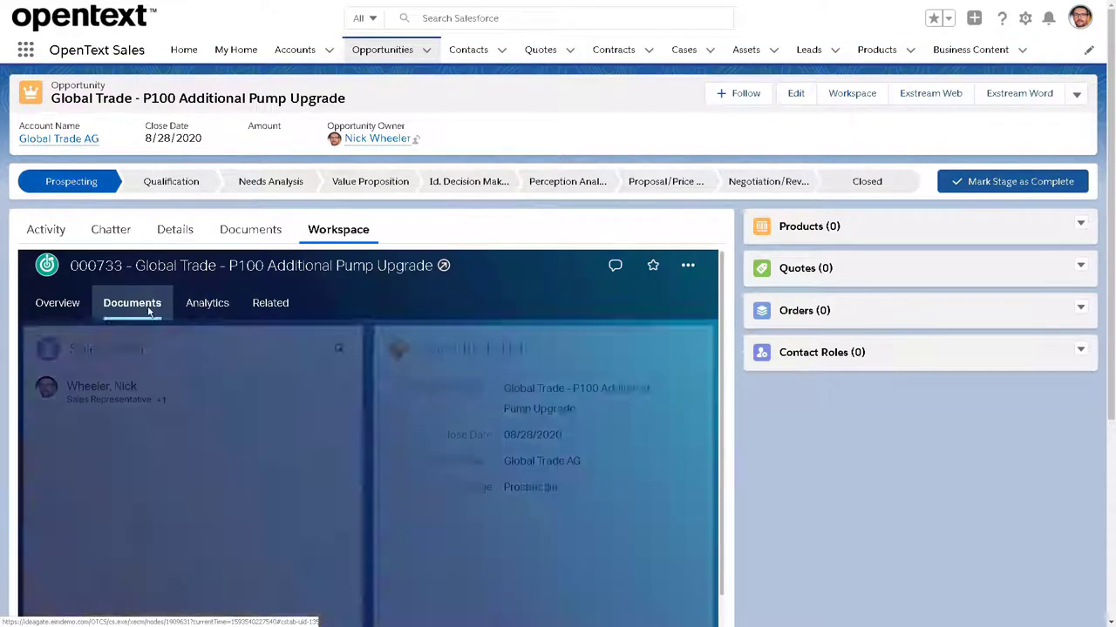
{"action": "left_click", "coordinate": [269, 303]}
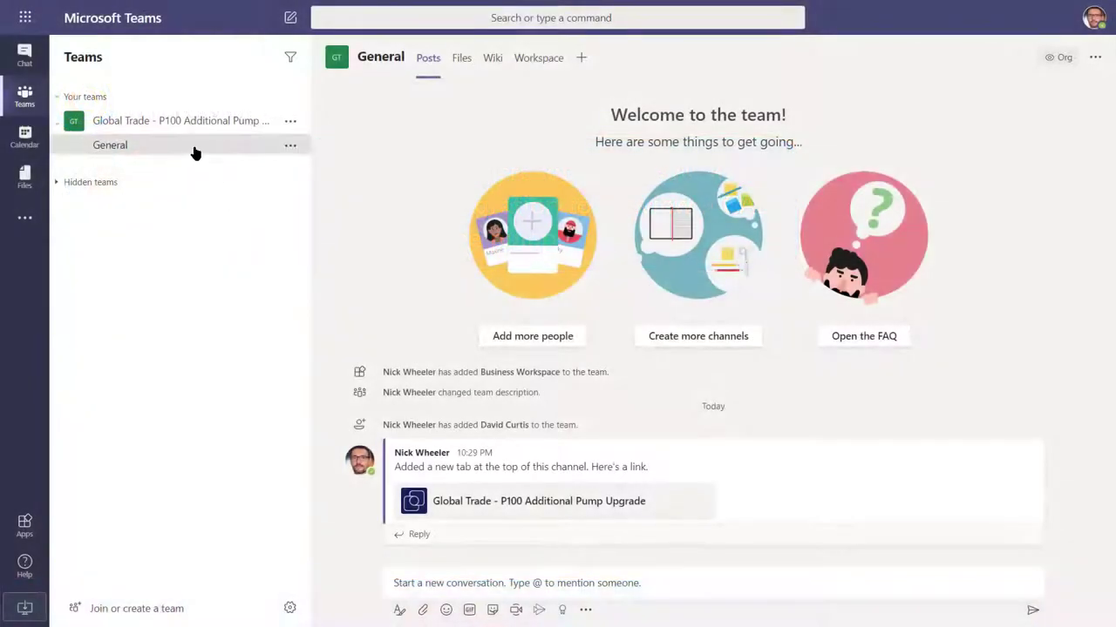
- In Microsoft Teams, open the 02 - Technical Documents folder in the workspace of the pump upgrade team's General channel
{"action": "left_click", "coordinate": [530, 69]}
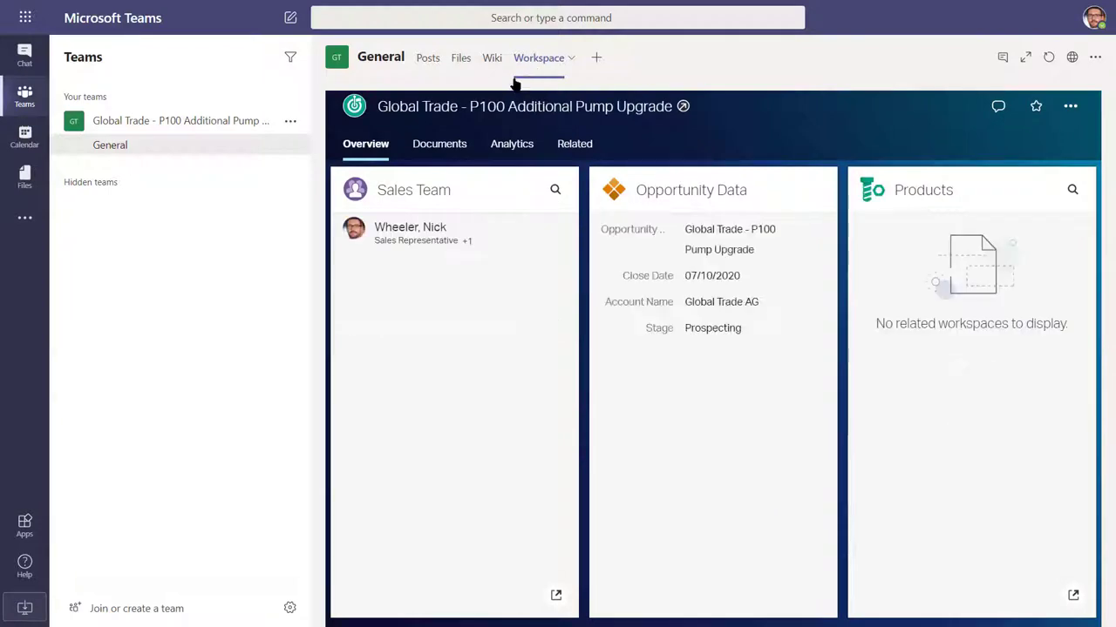
{"action": "left_click", "coordinate": [440, 148]}
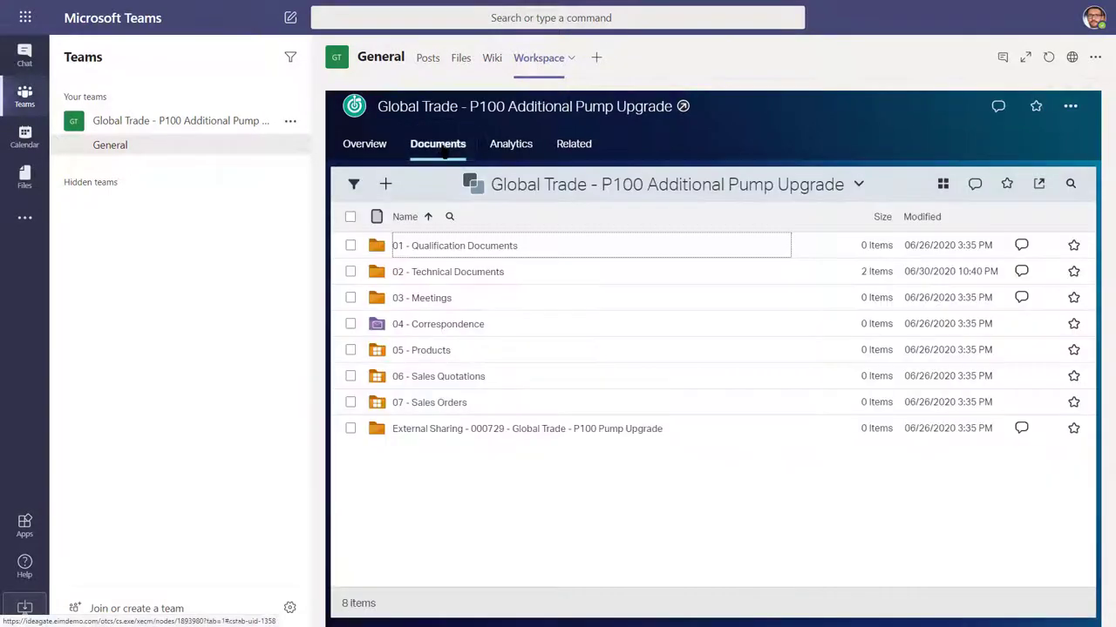
{"action": "left_click", "coordinate": [459, 276]}
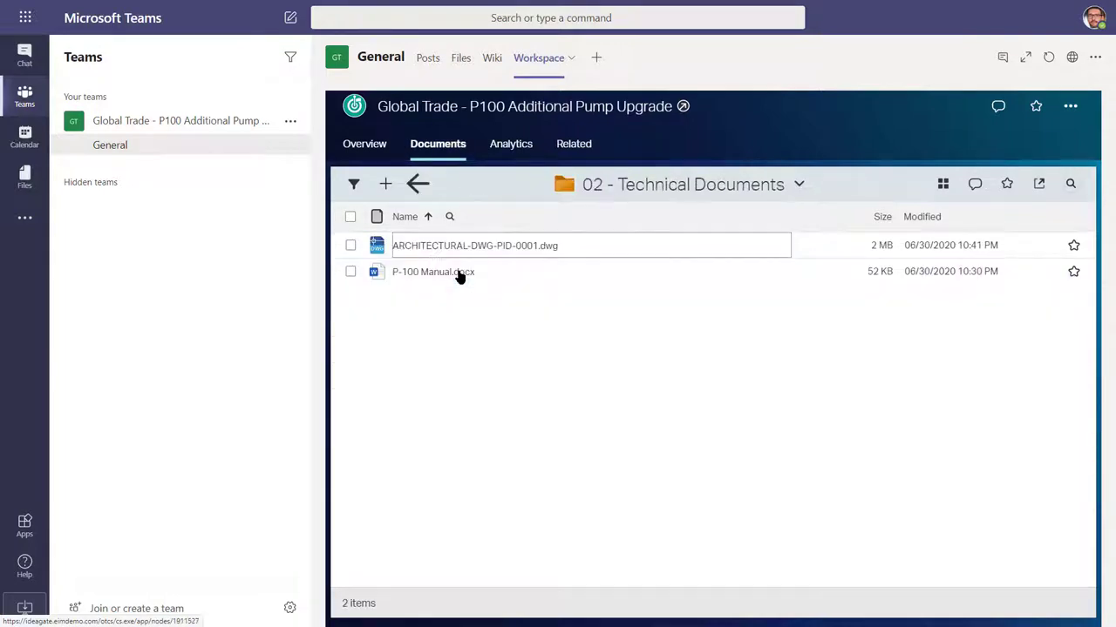
- Add P-100 Datasheet.docx from OneDrive to the 02 - Technical Documents folder as an Office 365 item
{"action": "left_click", "coordinate": [385, 185]}
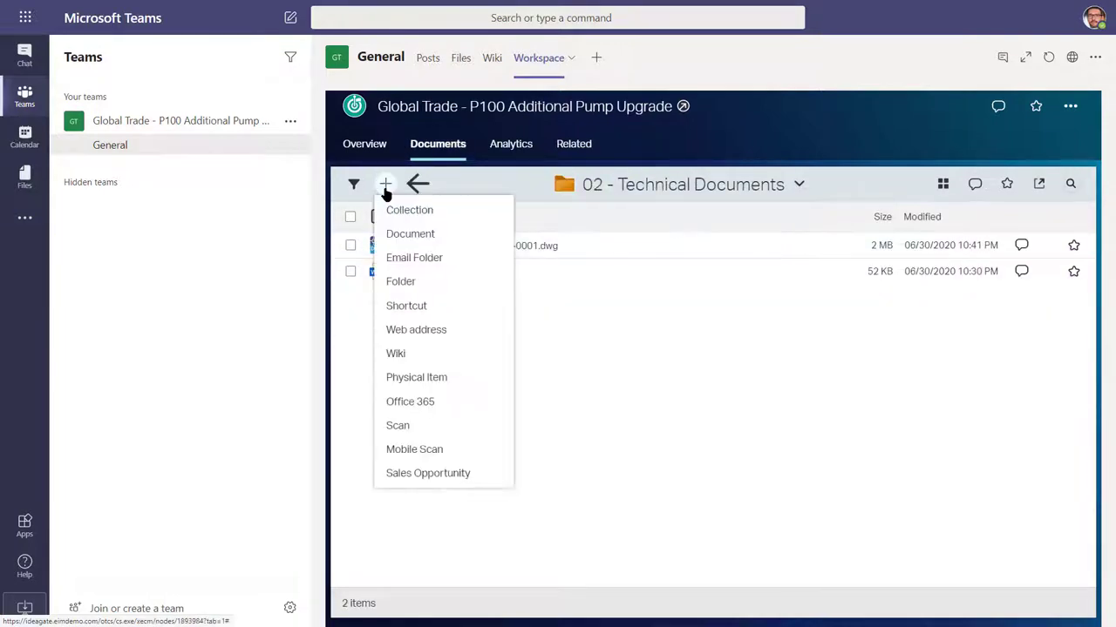
{"action": "left_click", "coordinate": [473, 403]}
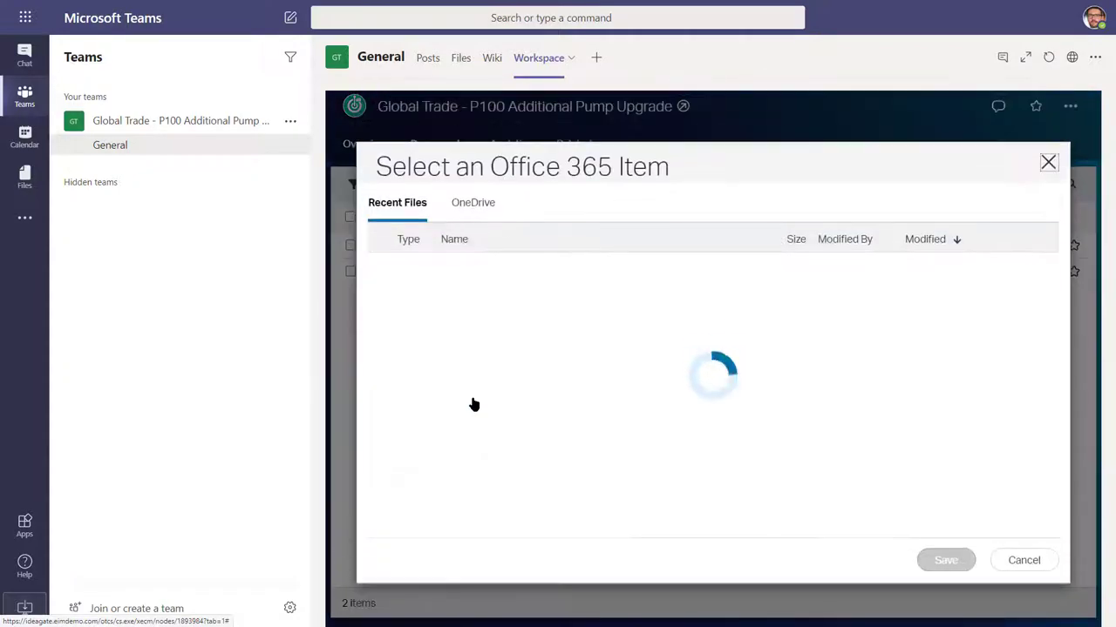
{"action": "left_click", "coordinate": [470, 203]}
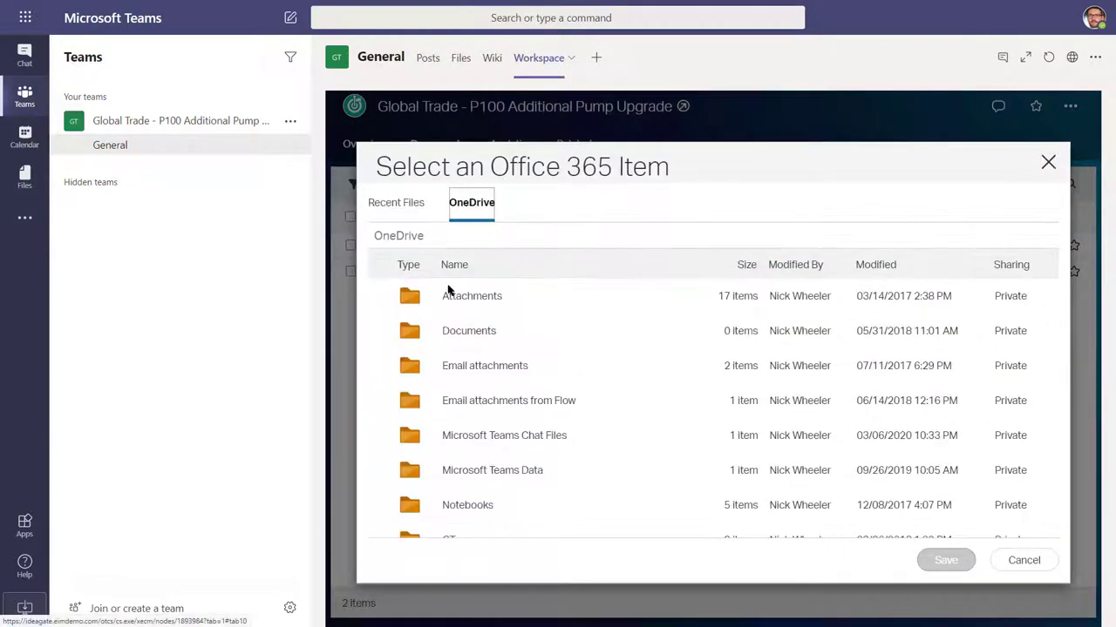
{"action": "scroll", "coordinate": [435, 348], "scroll_direction": "down", "scroll_amount": 6}
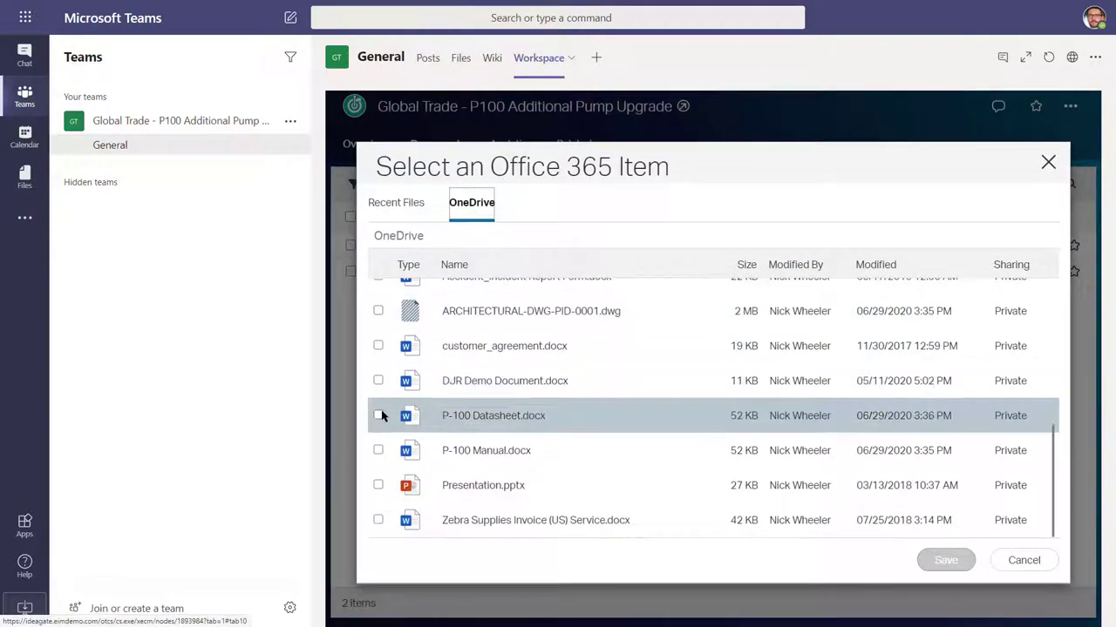
{"action": "left_click", "coordinate": [377, 416]}
{"action": "left_click", "coordinate": [946, 562]}
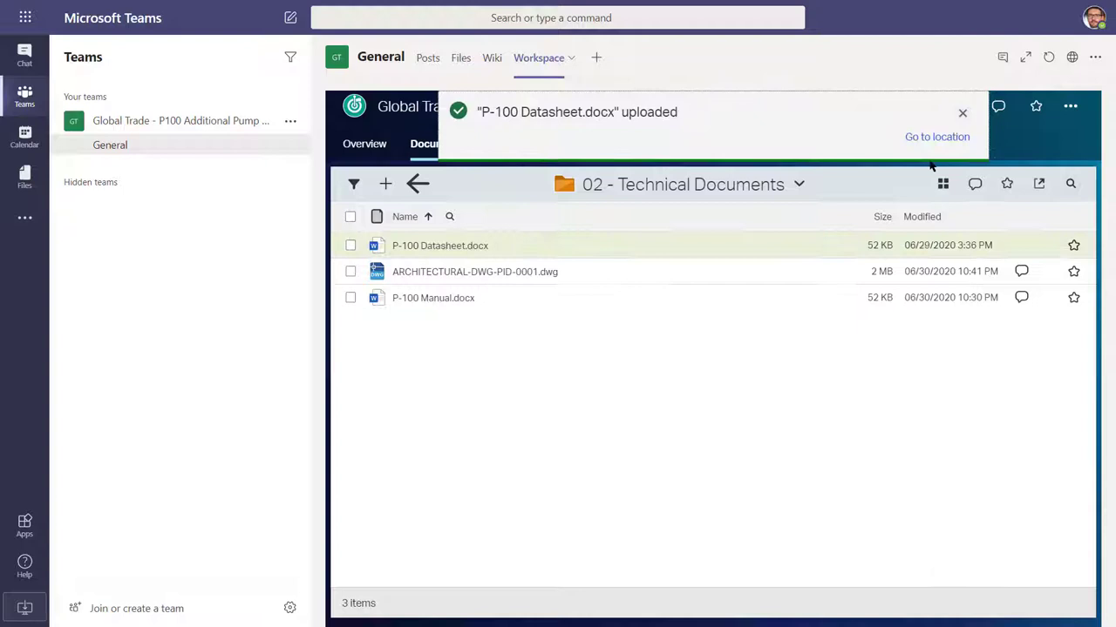
{"action": "left_click", "coordinate": [962, 112]}
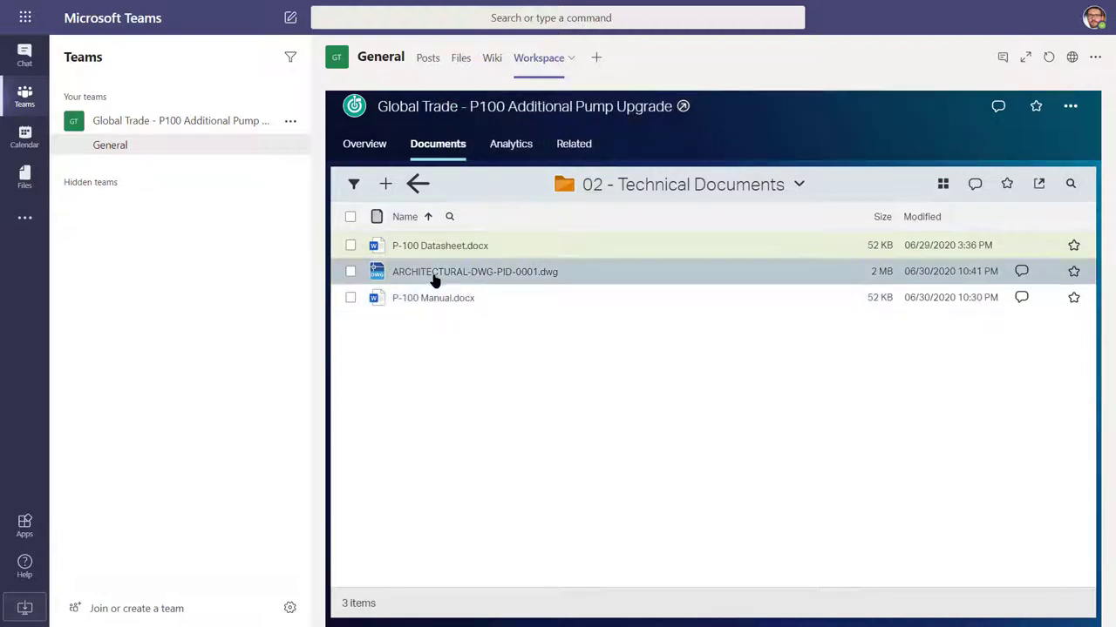
- View ARCHITECTURAL-DWG-PID-0001.dwg with layers 0, C_Concrete_Slab, C_Concrete_Wall and C_Concrete_Top hidden
{"action": "left_click", "coordinate": [433, 277]}
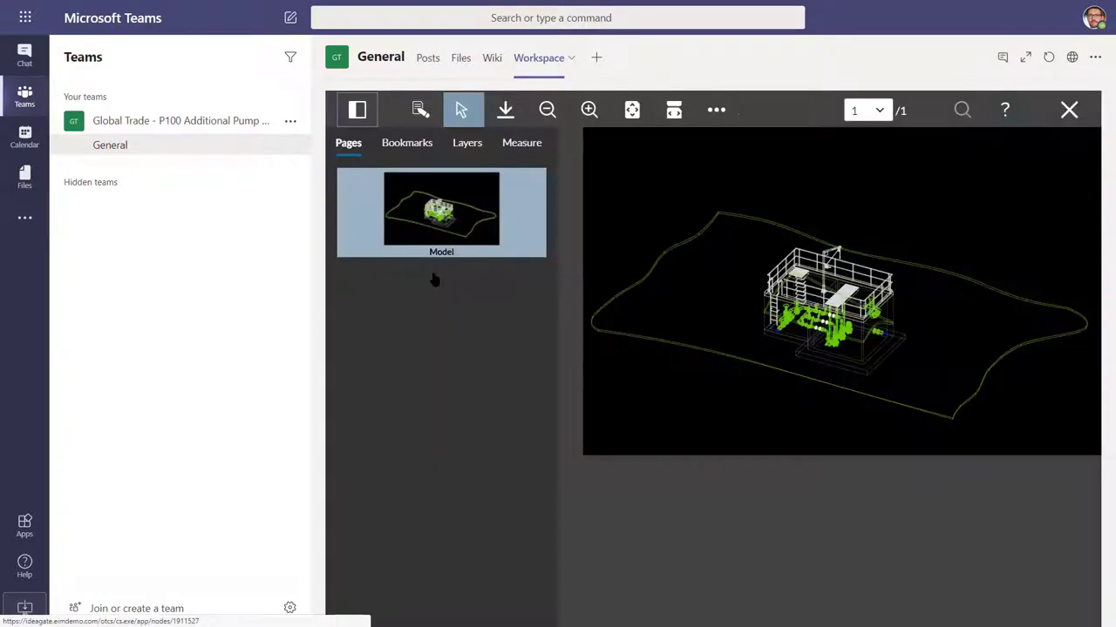
{"action": "left_click", "coordinate": [465, 142]}
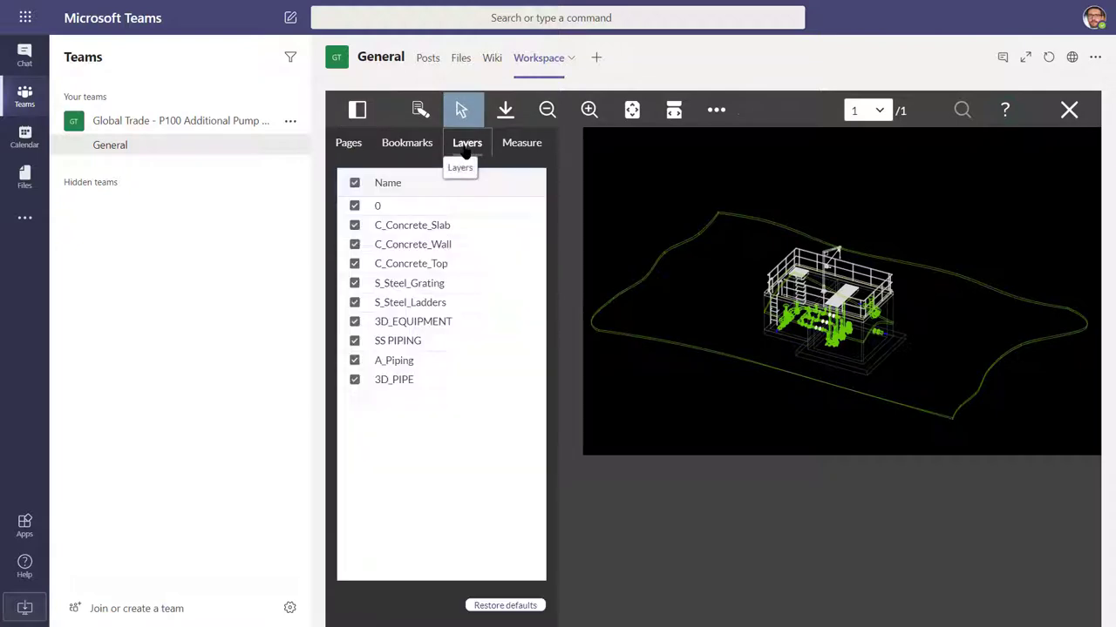
{"action": "left_click", "coordinate": [354, 206]}
{"action": "left_click", "coordinate": [354, 224]}
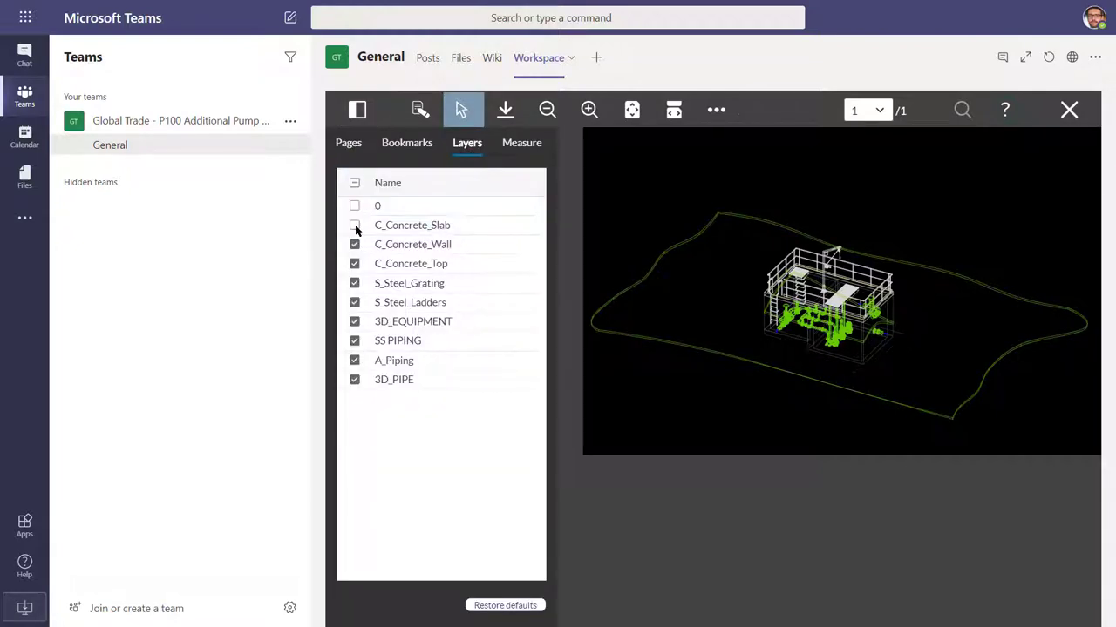
{"action": "left_click", "coordinate": [354, 244]}
{"action": "left_click", "coordinate": [355, 264]}
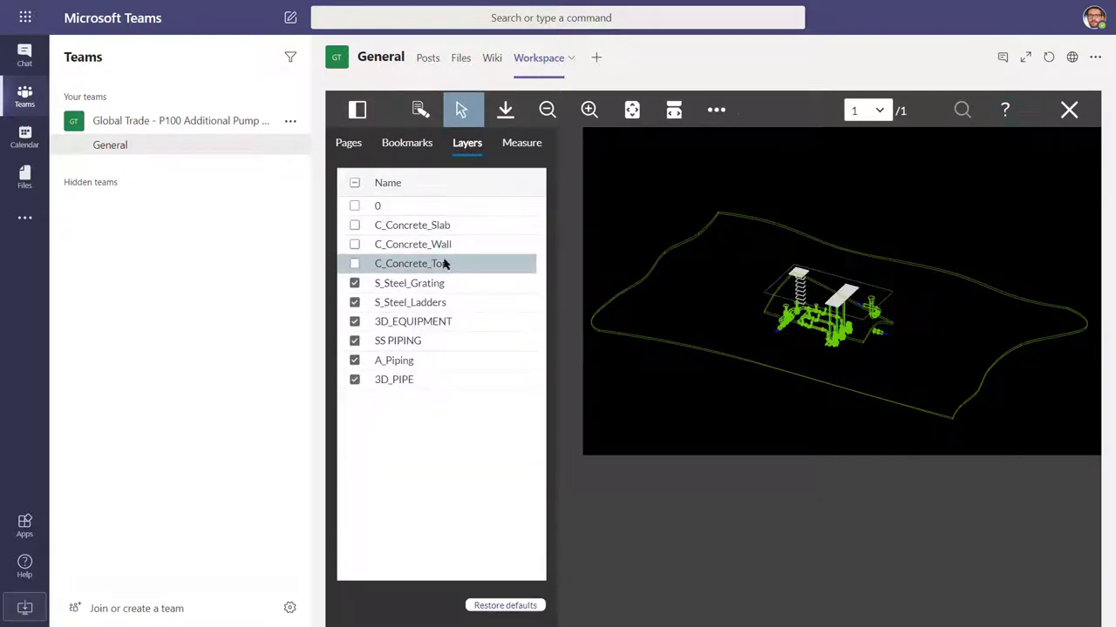
- Start a new markup on the drawing, examine the available annotation categories, and close the drawing
{"action": "left_click", "coordinate": [588, 109]}
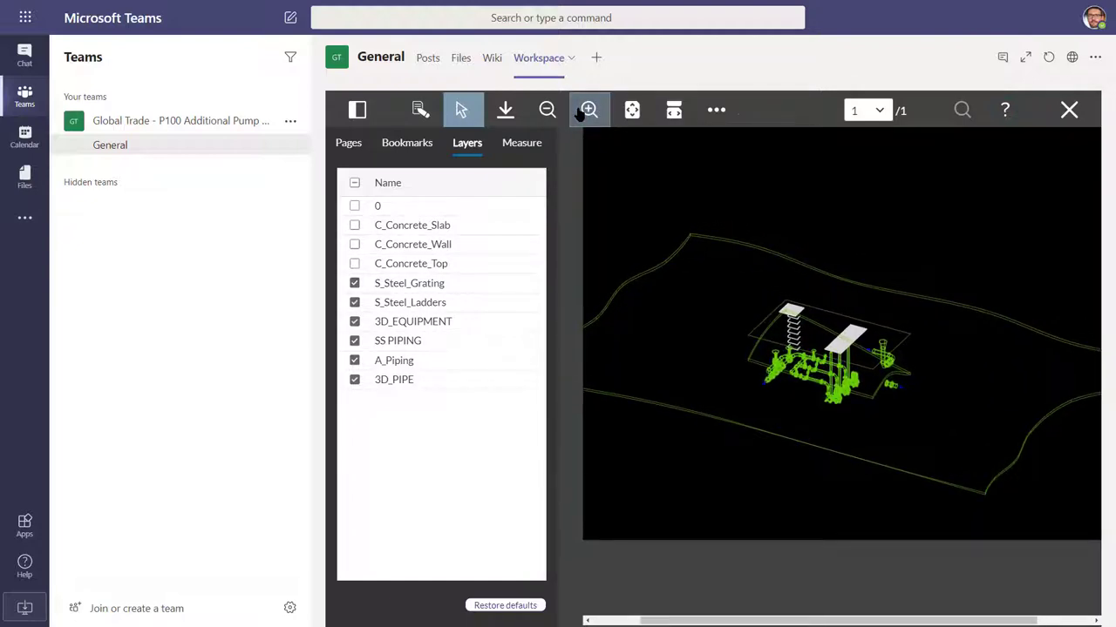
{"action": "left_click", "coordinate": [421, 111]}
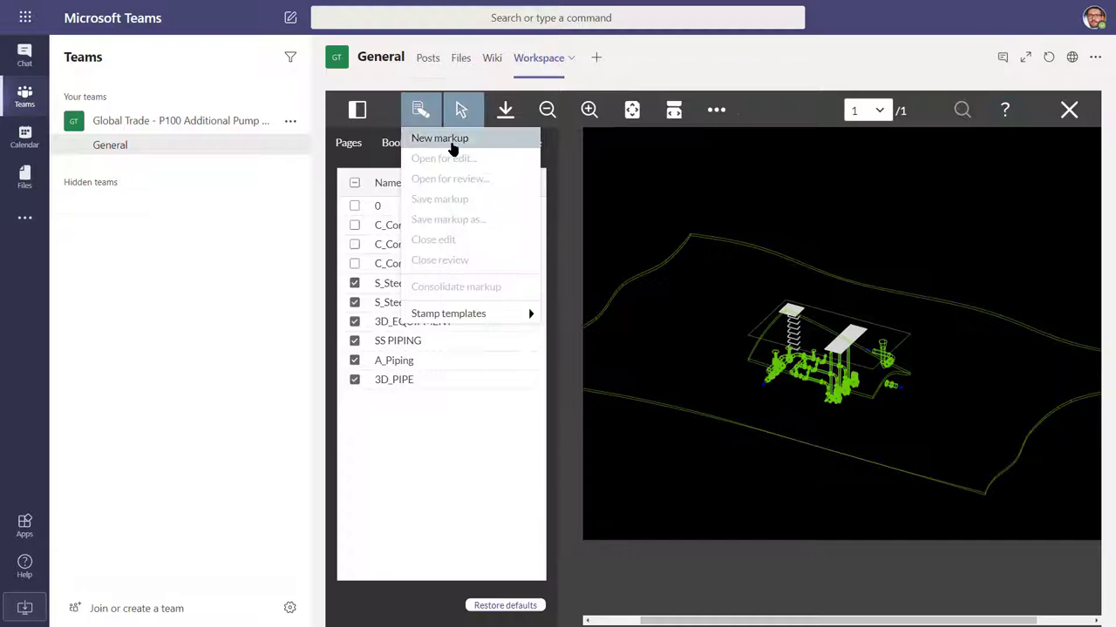
{"action": "left_click", "coordinate": [441, 139]}
{"action": "left_click", "coordinate": [649, 146]}
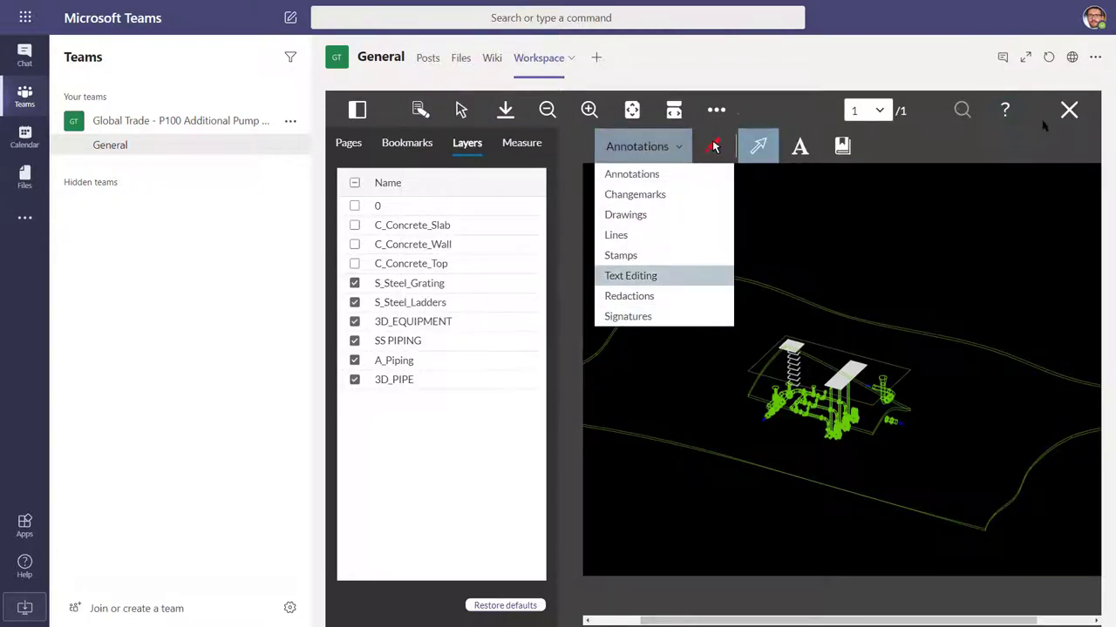
{"action": "left_click", "coordinate": [1068, 109]}
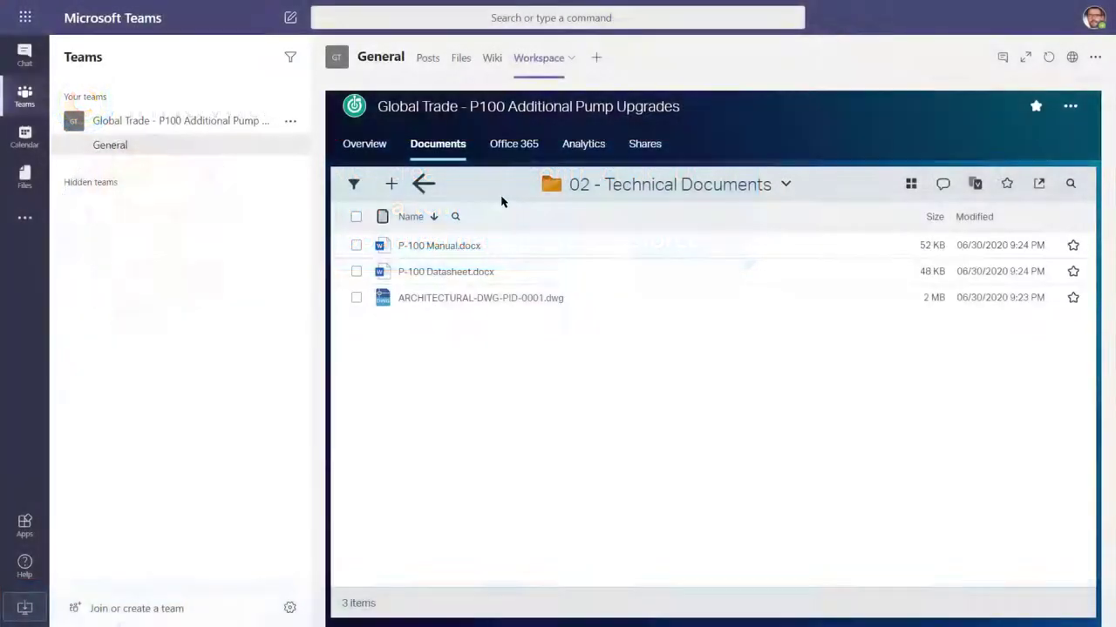
- Create P100 Upgrade Contract.docx from the Customer Contract.docx template in the 07 - Global Trade P100 Upgrade Contracts folder
{"action": "left_click", "coordinate": [426, 186]}
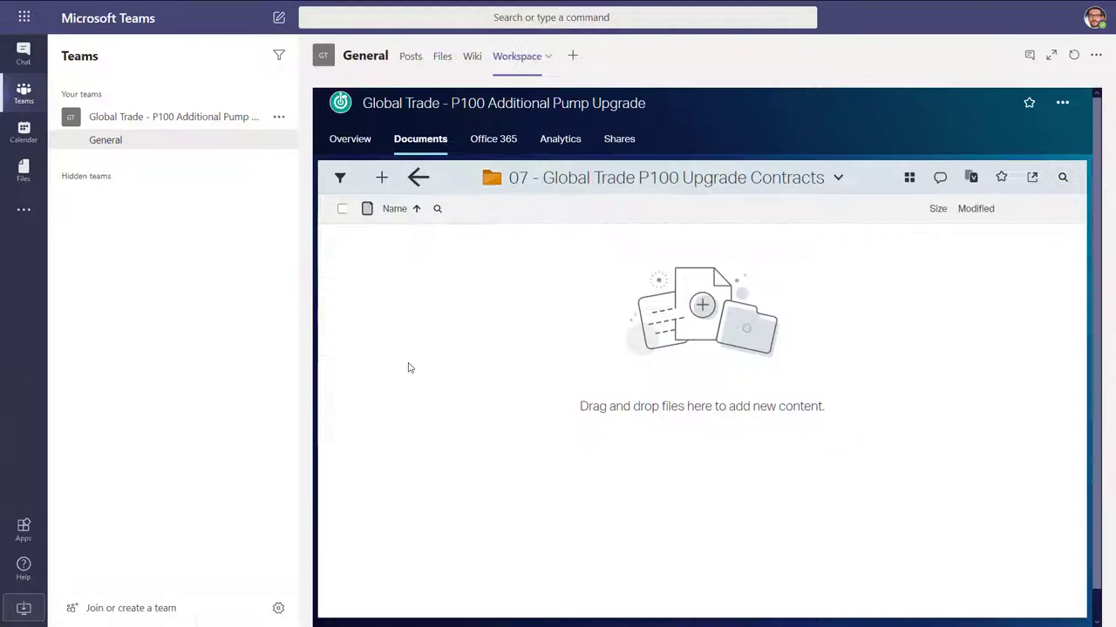
{"action": "left_click", "coordinate": [380, 178]}
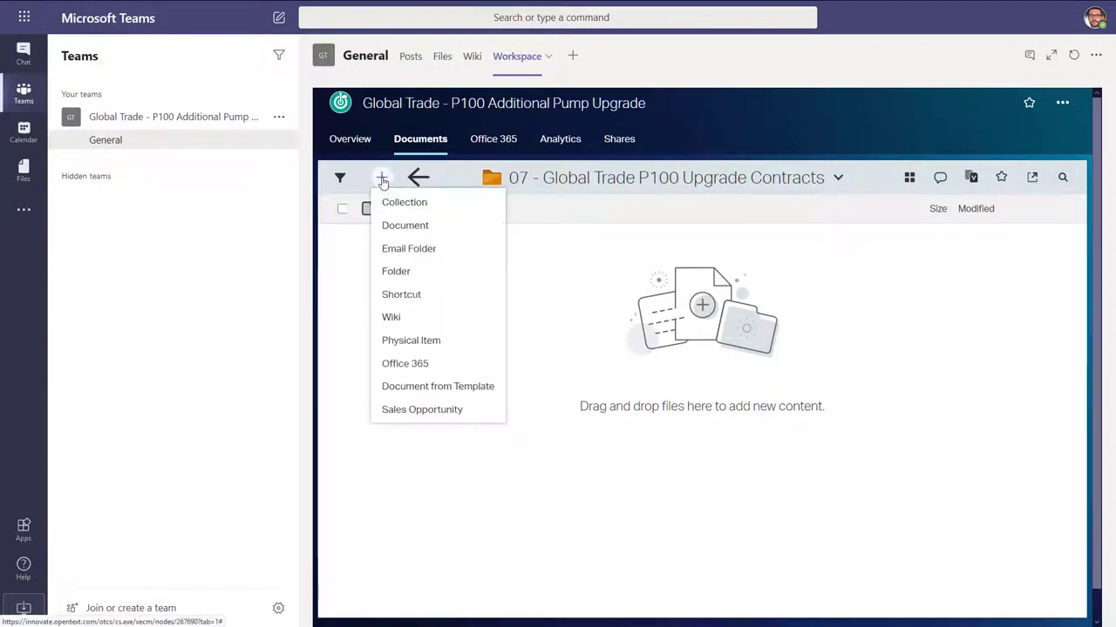
{"action": "left_click", "coordinate": [438, 390]}
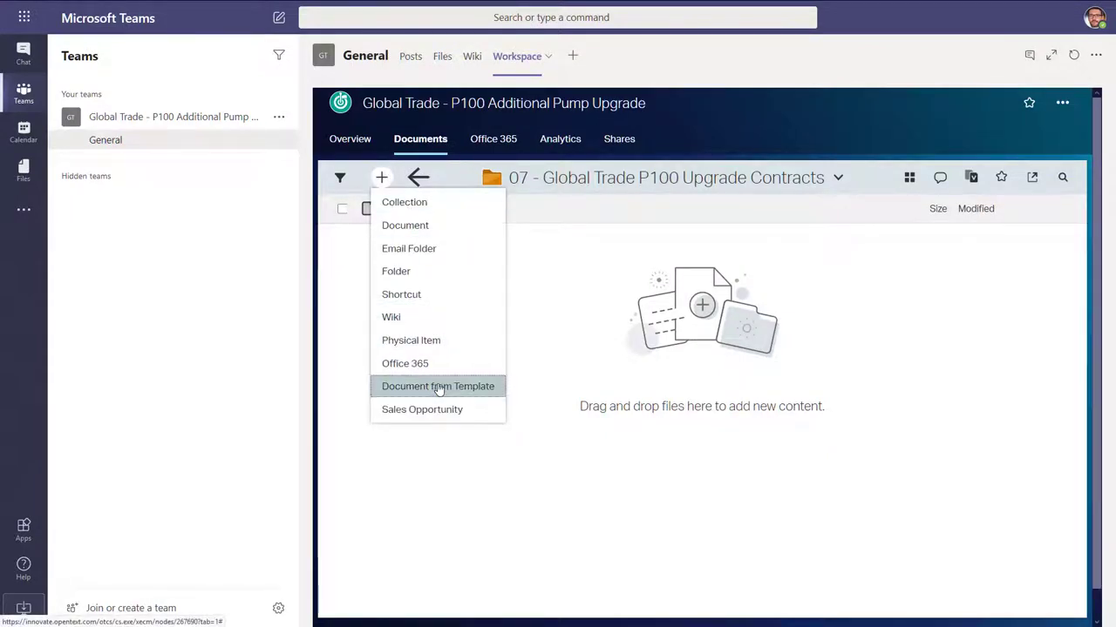
{"action": "left_click", "coordinate": [658, 203]}
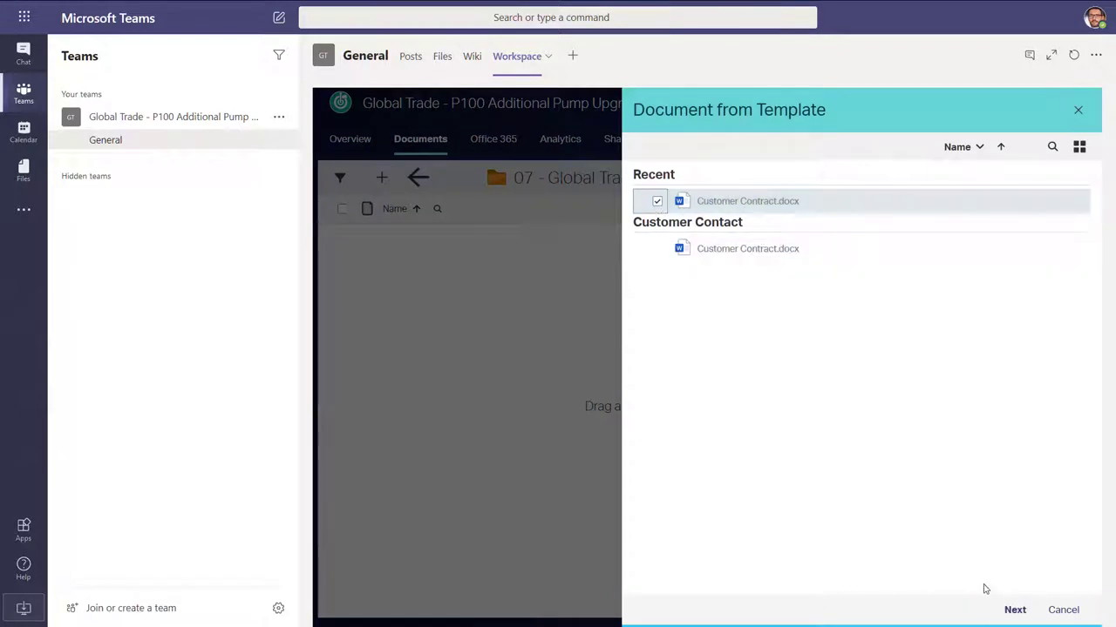
{"action": "left_click", "coordinate": [1014, 609]}
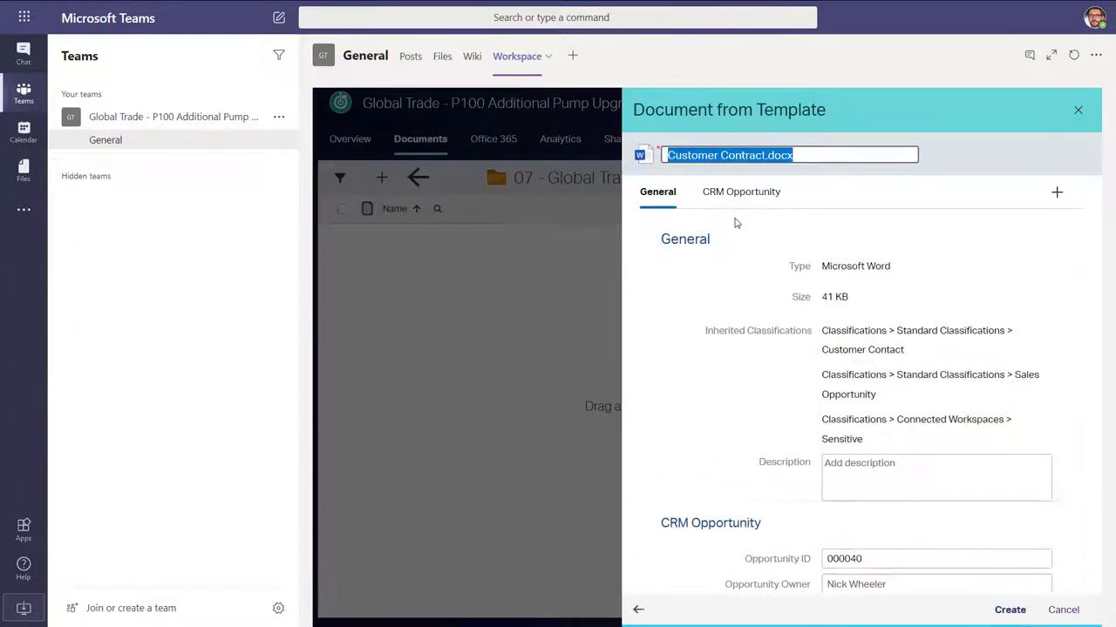
{"action": "left_click", "coordinate": [764, 156]}
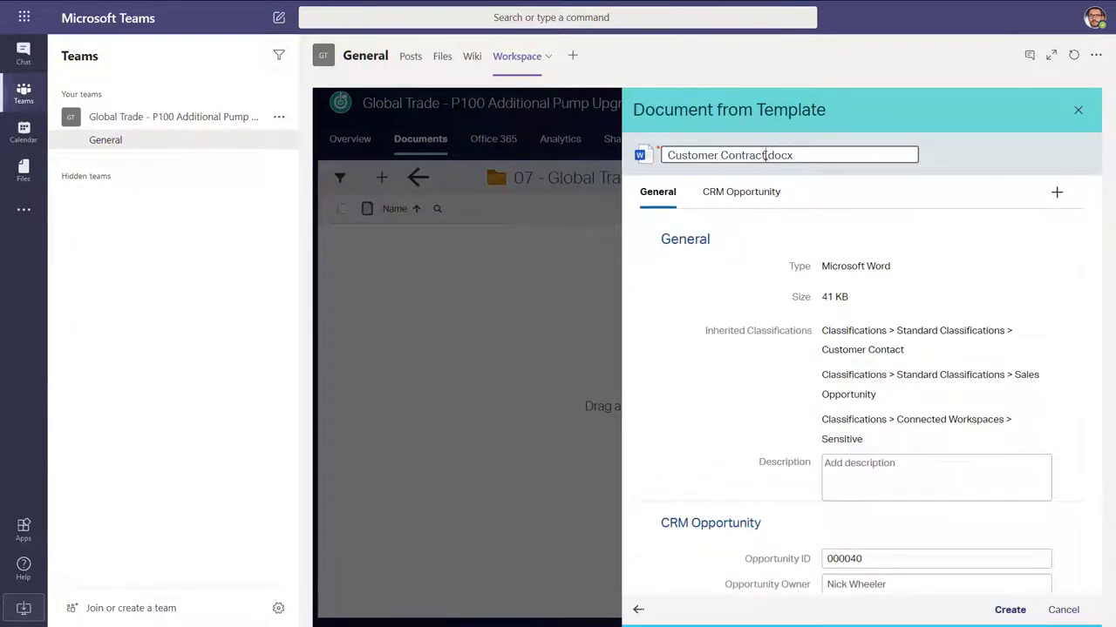
{"action": "left_click_drag", "start_coordinate": [765, 156], "coordinate": [622, 155]}
{"action": "type", "text": "P100 U"}
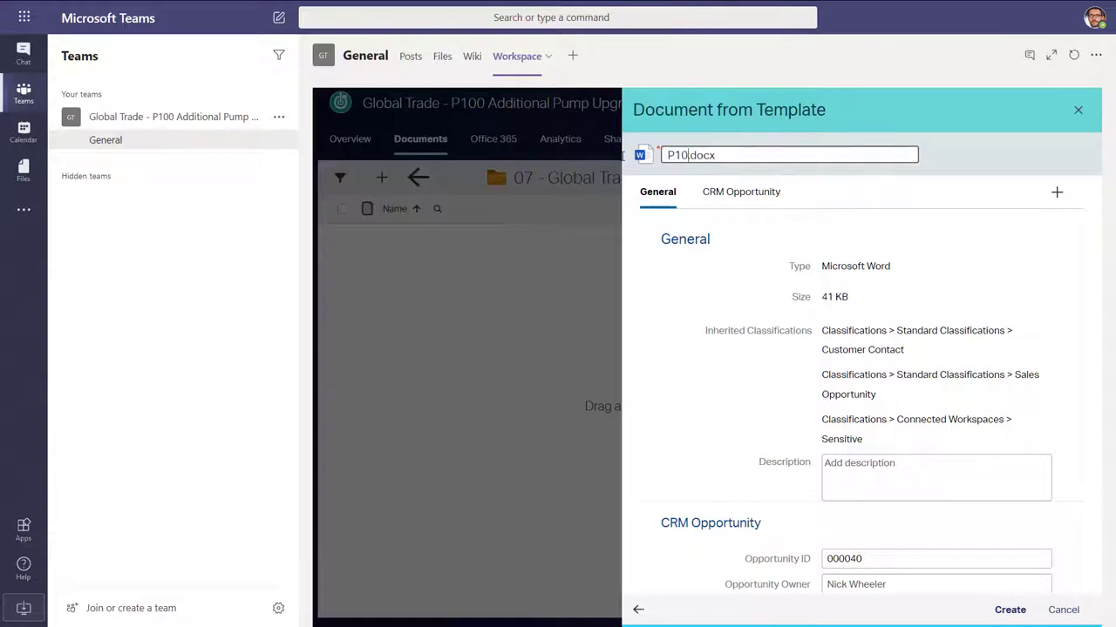
{"action": "type", "text": "pgrade Contract"}
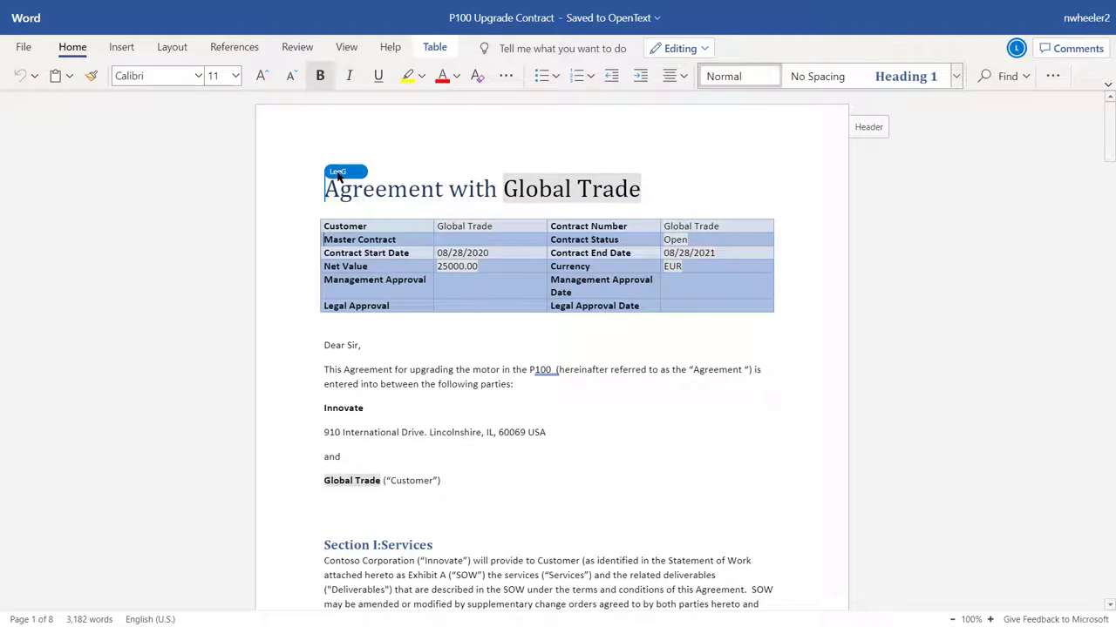
- In Word, replace "Sir" in the P100 Upgrade Contract salutation with the customer contact's name
{"action": "left_click_drag", "start_coordinate": [349, 345], "coordinate": [386, 349]}
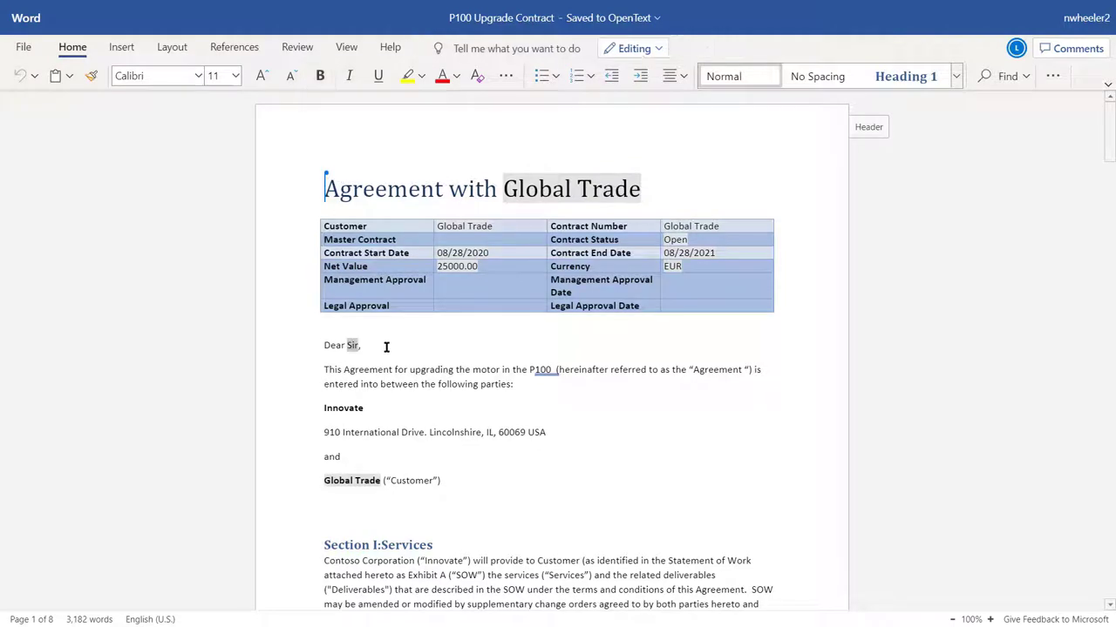
{"action": "type", "text": "Ad"}
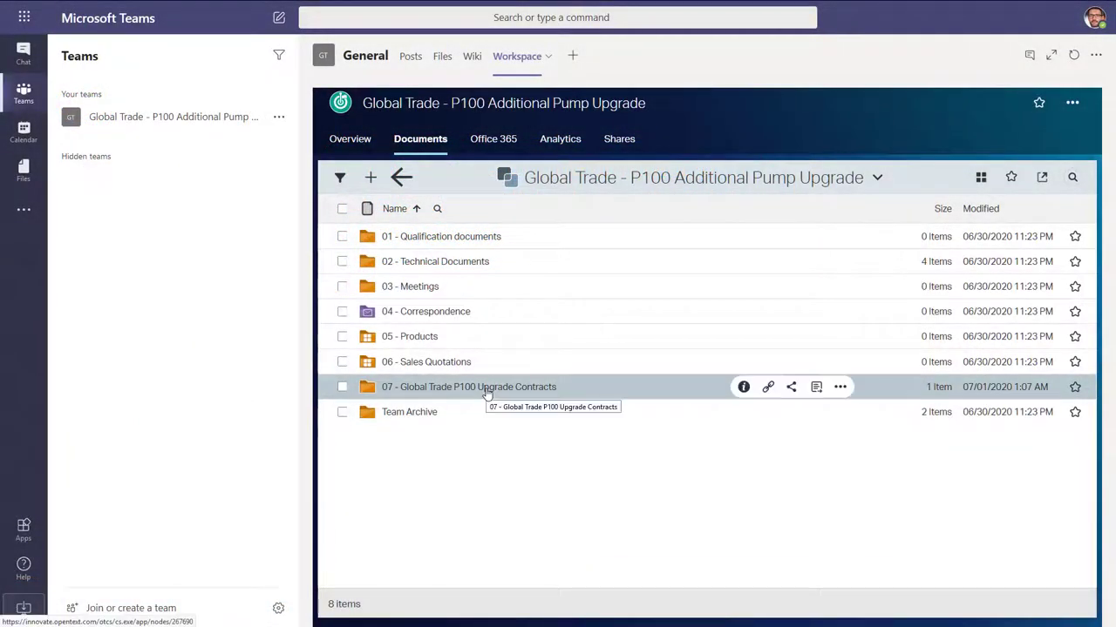
- In Microsoft Teams, share the 07 - Global Trade P100 Upgrade Contracts folder through Core Share, inviting the colleague as Manager
{"action": "left_click", "coordinate": [342, 388]}
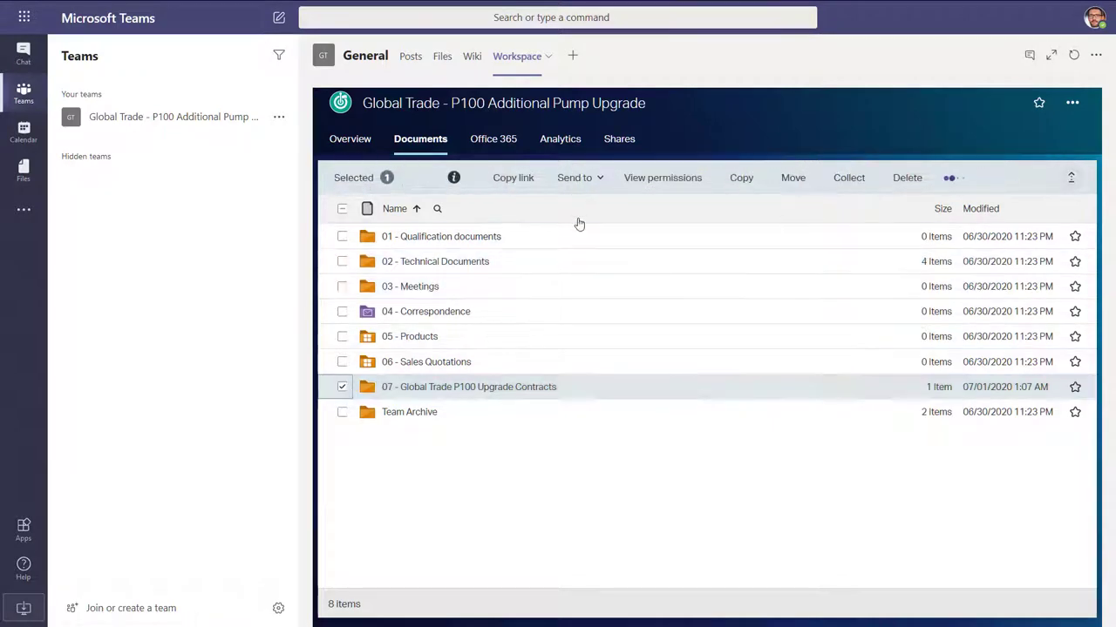
{"action": "left_click", "coordinate": [656, 181]}
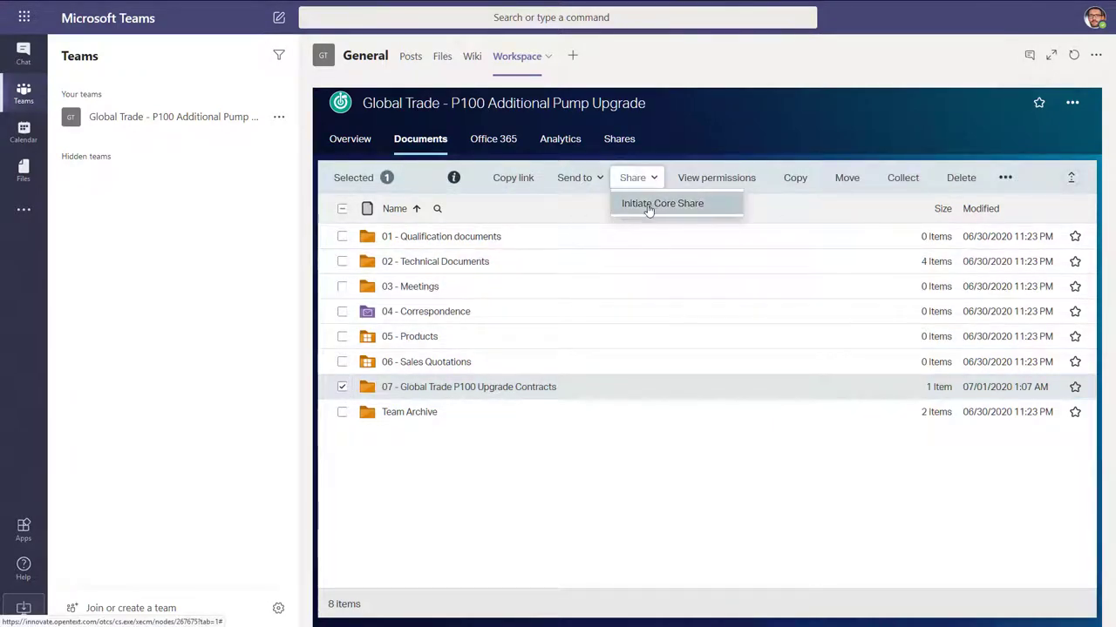
{"action": "left_click", "coordinate": [659, 204]}
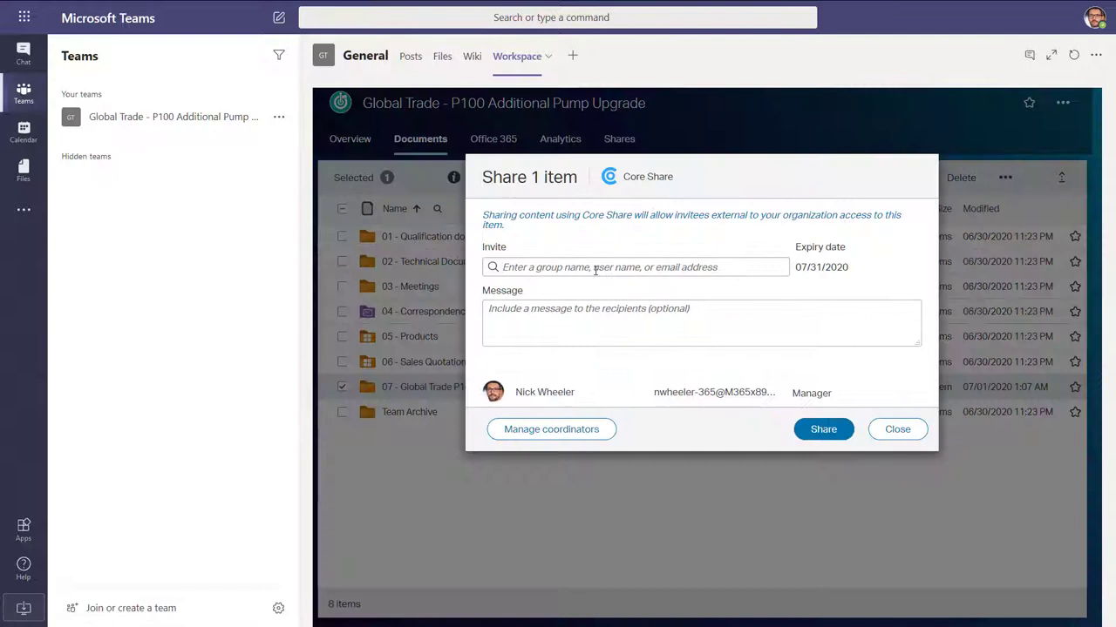
{"action": "left_click", "coordinate": [592, 268]}
{"action": "type", "text": "Lee"}
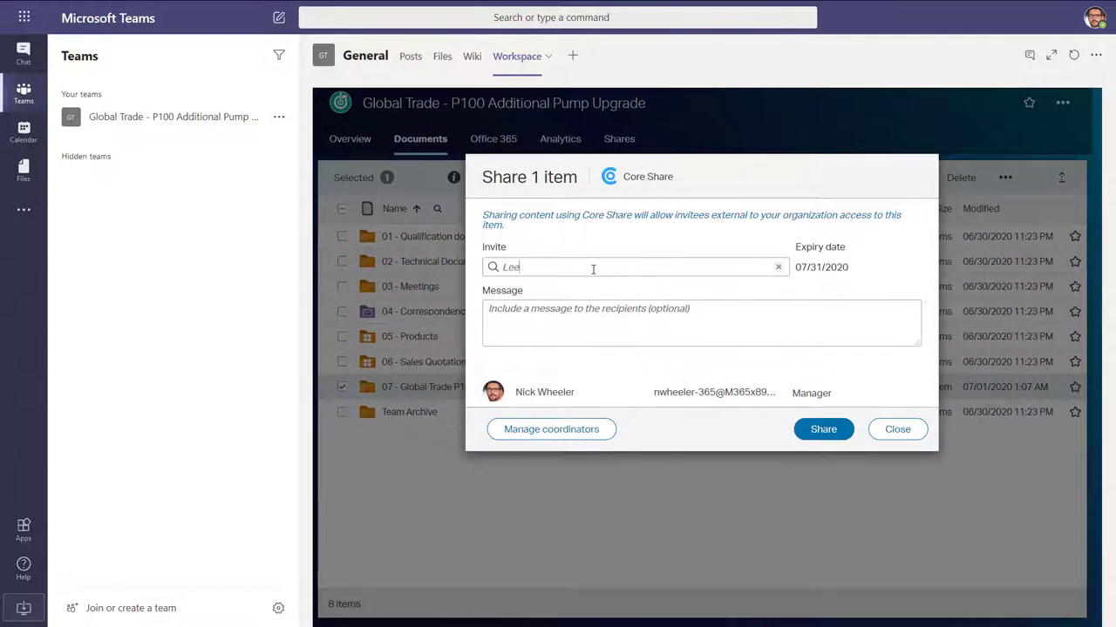
{"action": "left_click", "coordinate": [593, 301]}
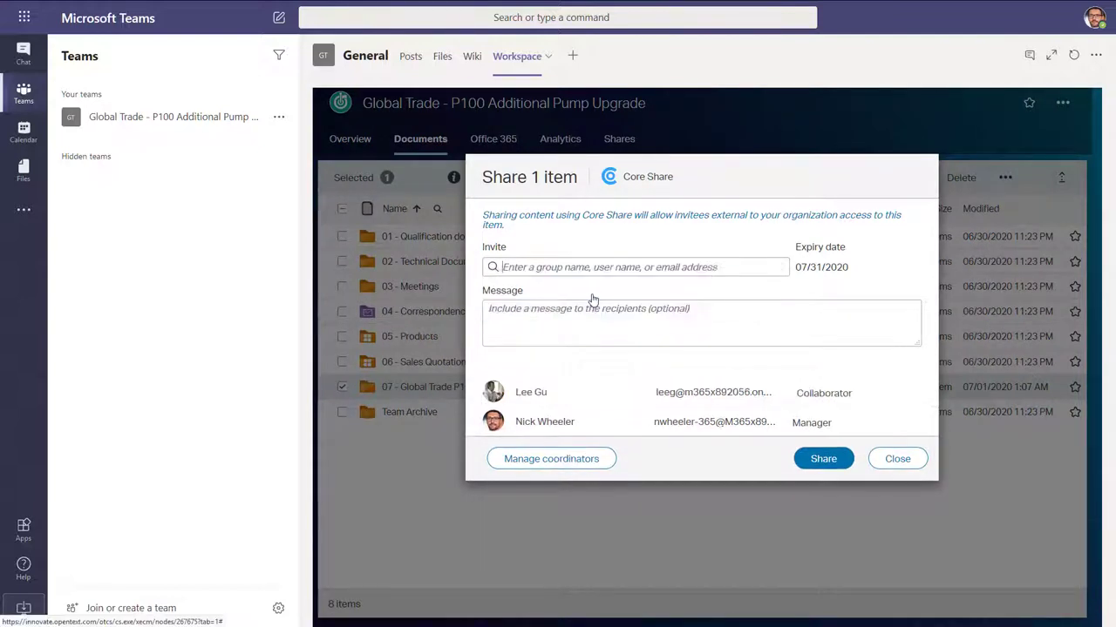
{"action": "left_click", "coordinate": [863, 394]}
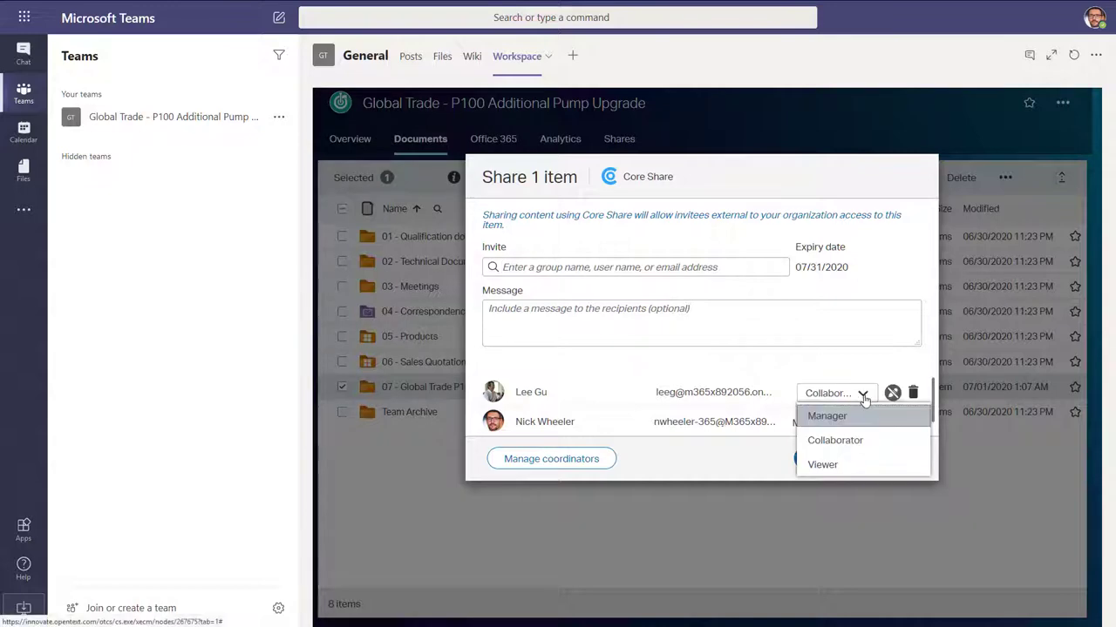
{"action": "left_click", "coordinate": [835, 418]}
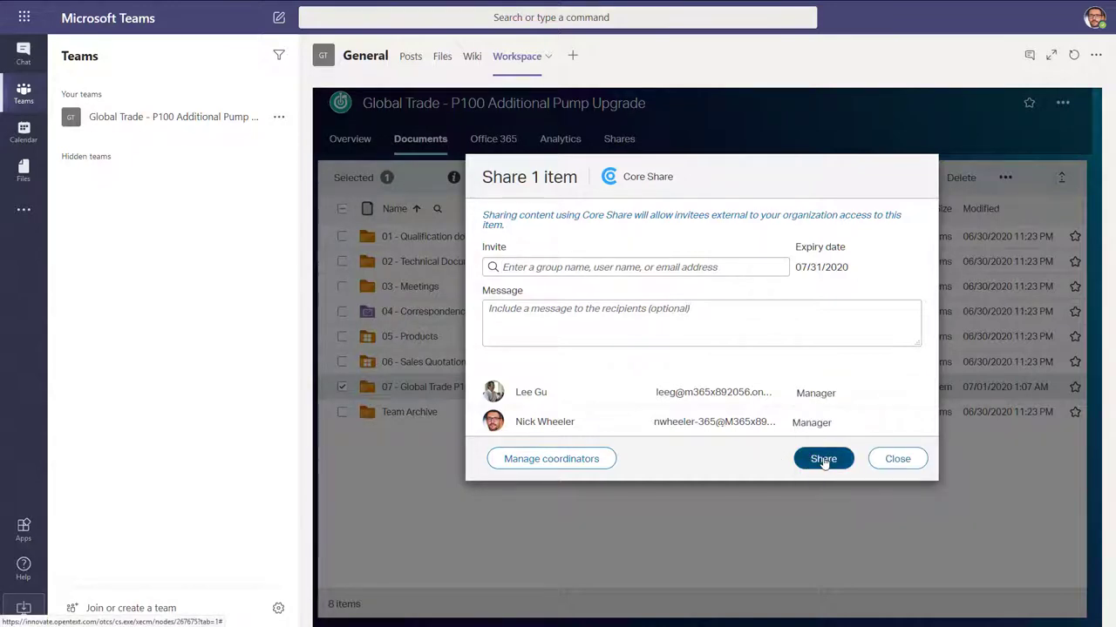
{"action": "left_click", "coordinate": [824, 460]}
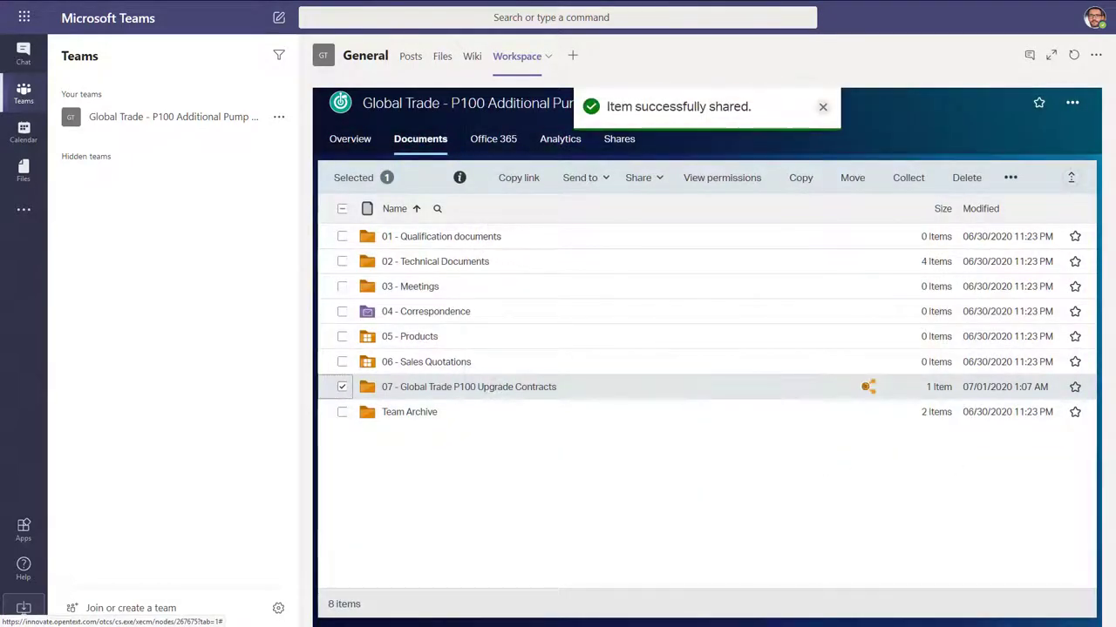
- In Core Share, start sending P100 Upgrade Contract.docx from the 07 - Global Trade P100 Upgrade Contracts folder for signature
{"action": "left_click", "coordinate": [459, 388]}
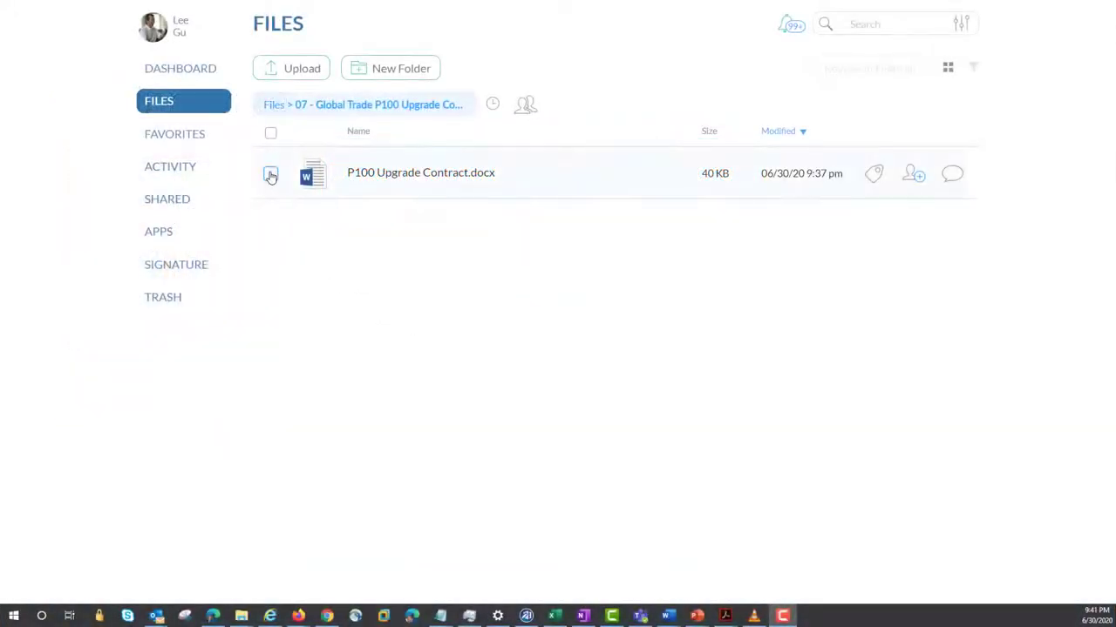
{"action": "left_click", "coordinate": [270, 175]}
{"action": "left_click", "coordinate": [684, 75]}
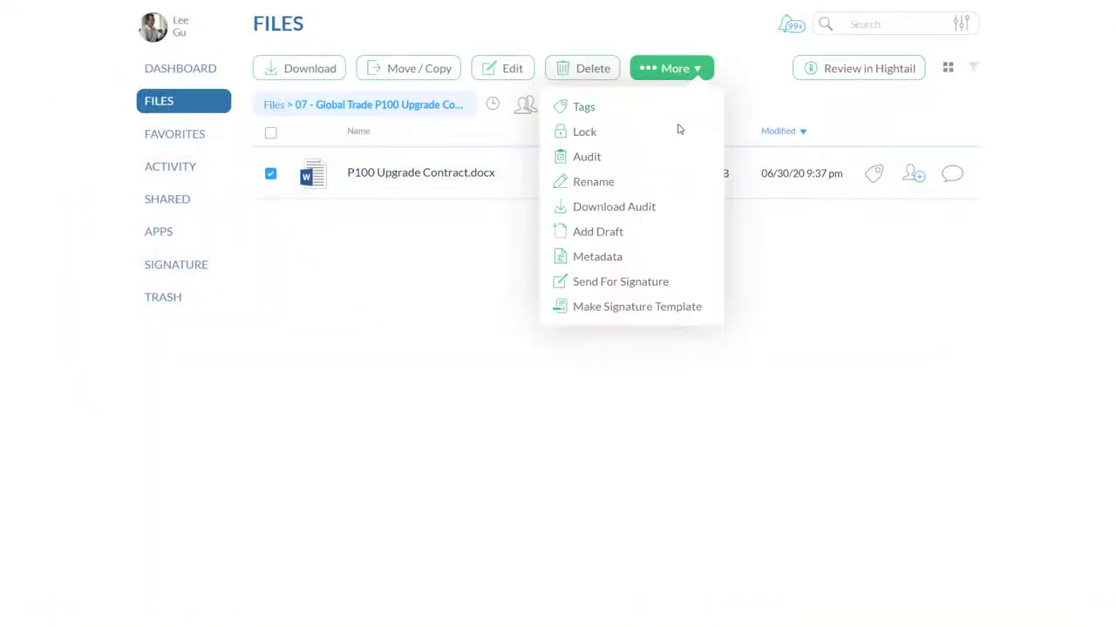
{"action": "left_click", "coordinate": [608, 286]}
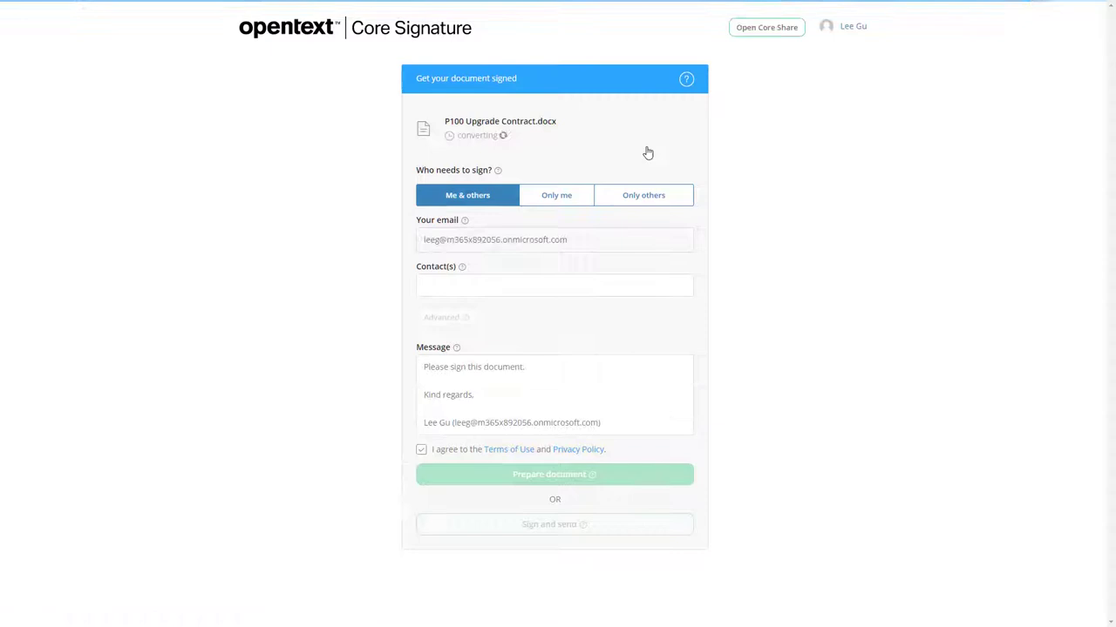
- Require signatures from only others, add the customer contact's e-mail as signer, and prepare the document
{"action": "left_click", "coordinate": [635, 196]}
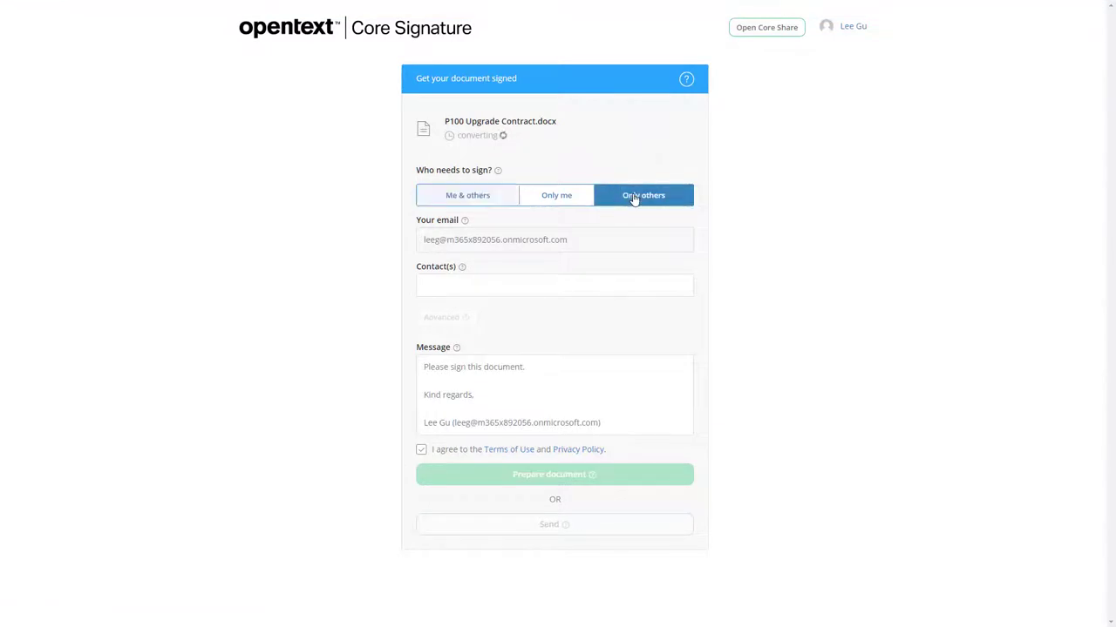
{"action": "left_click", "coordinate": [569, 285]}
{"action": "left_click", "coordinate": [555, 312]}
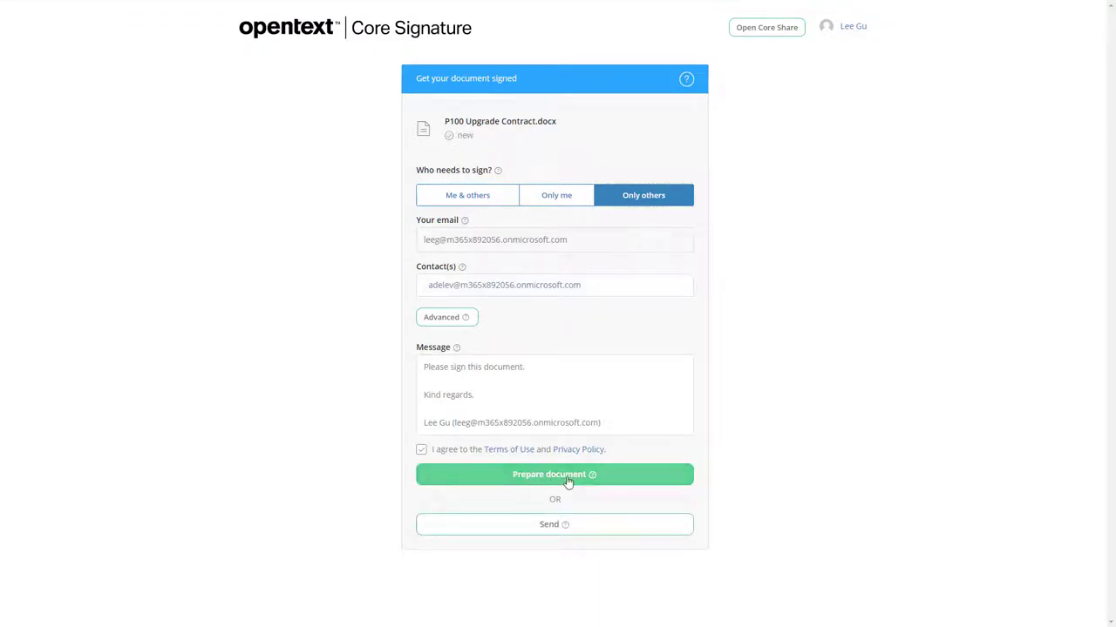
{"action": "left_click", "coordinate": [567, 482]}
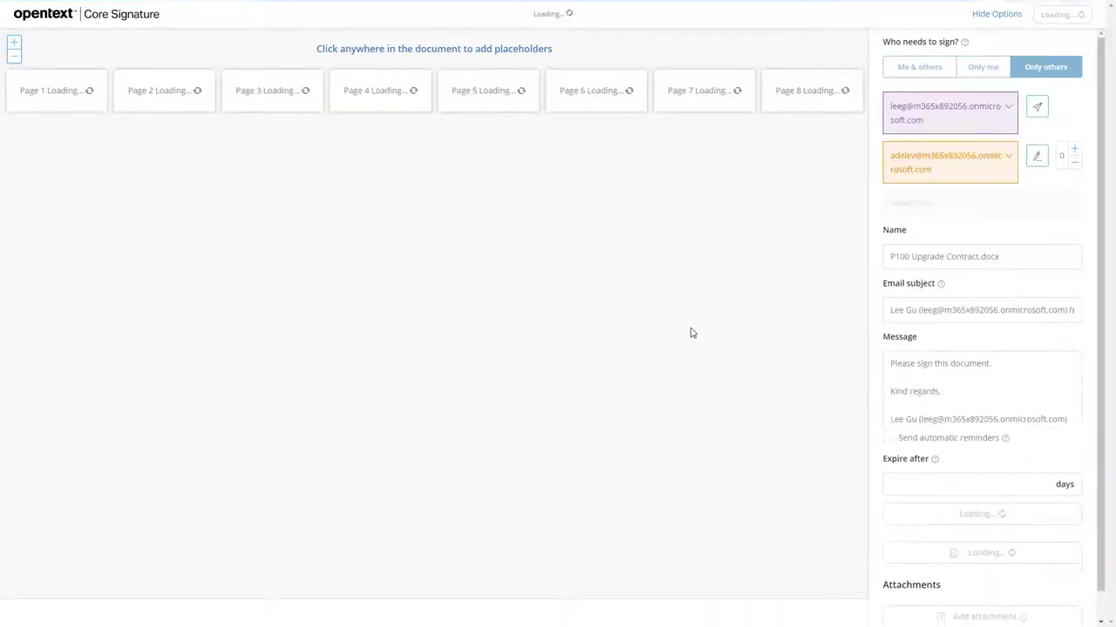
- Place a signature placeholder at the Authorised signature line of the Sales Manager column on the contract's last page and send the request
{"action": "scroll", "coordinate": [759, 187], "scroll_direction": "down", "scroll_amount": 10}
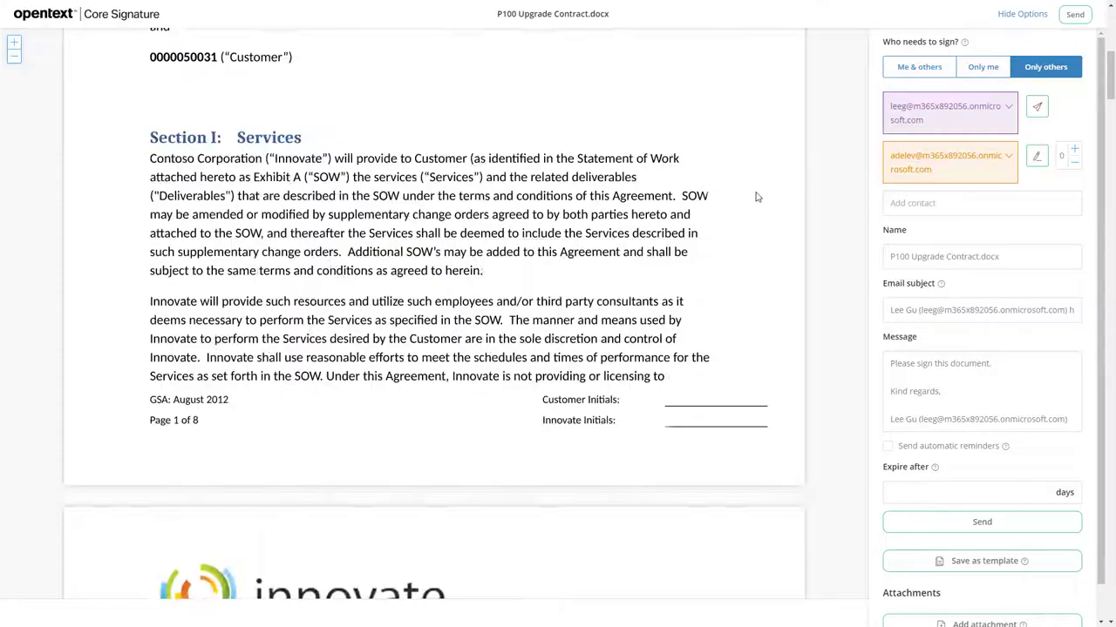
{"action": "scroll", "coordinate": [434, 314], "scroll_direction": "down", "scroll_amount": 20}
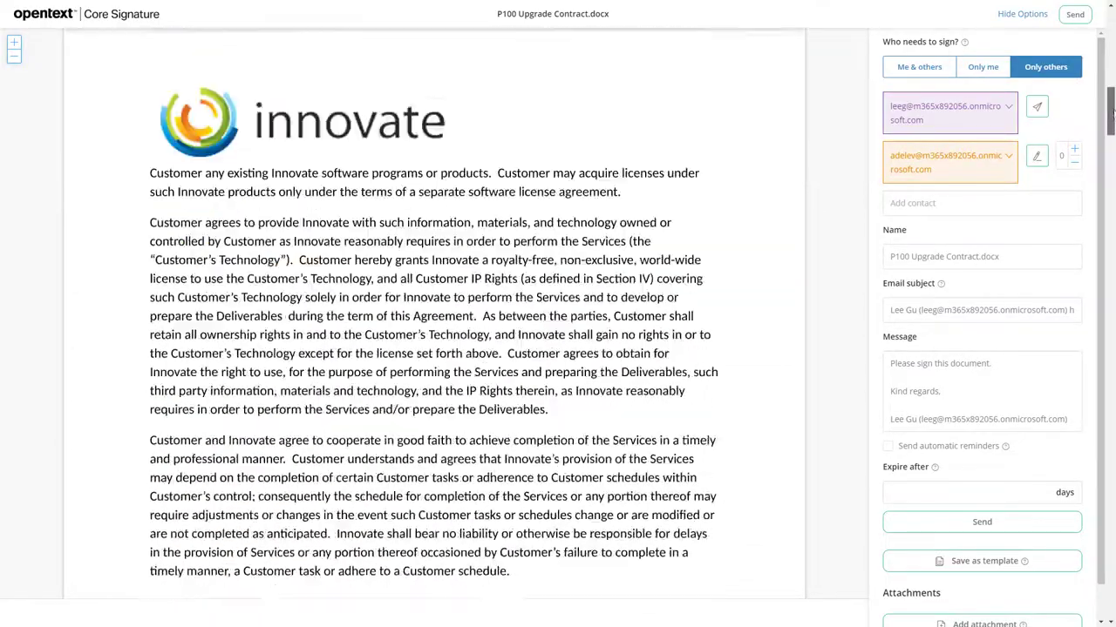
{"action": "left_click_drag", "start_coordinate": [1108, 320], "coordinate": [1109, 556]}
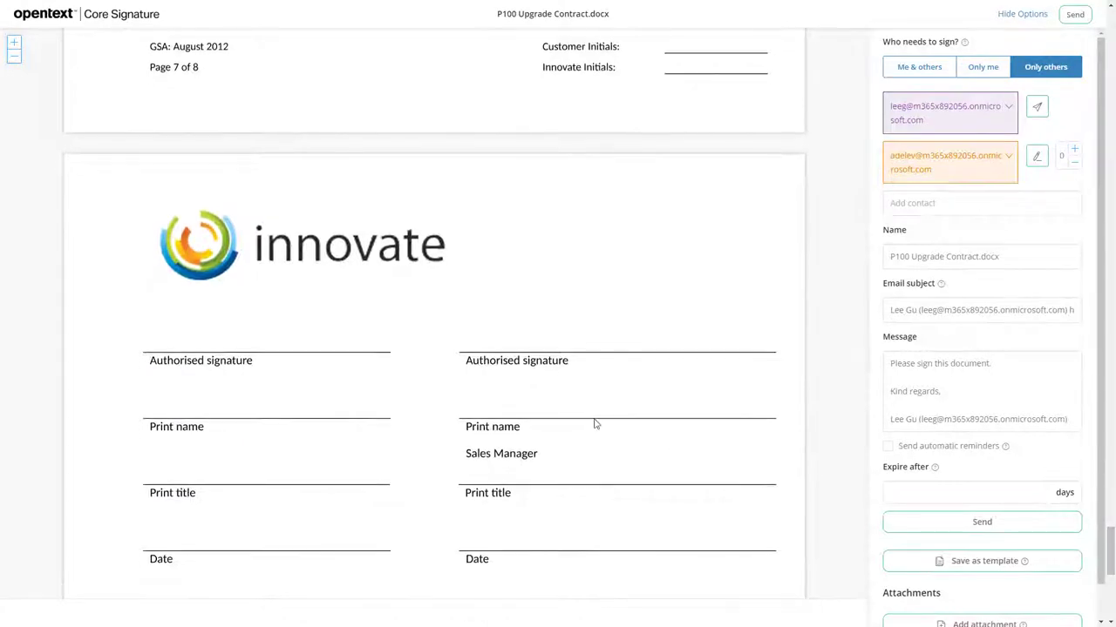
{"action": "mouse_move", "coordinate": [482, 344]}
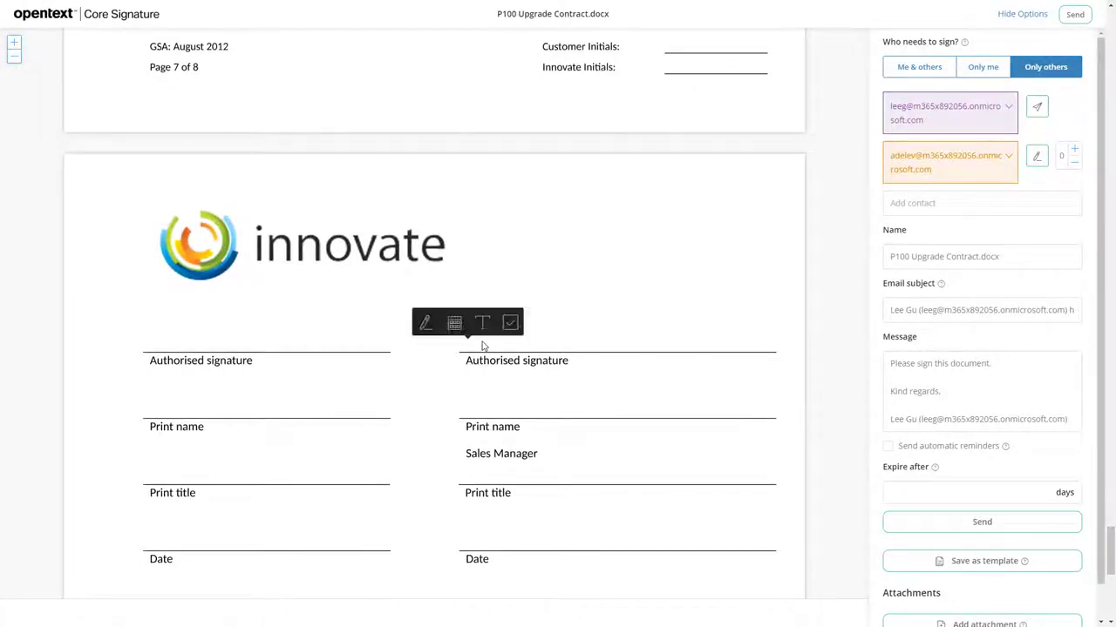
{"action": "left_click", "coordinate": [423, 322]}
{"action": "left_click", "coordinate": [671, 350]}
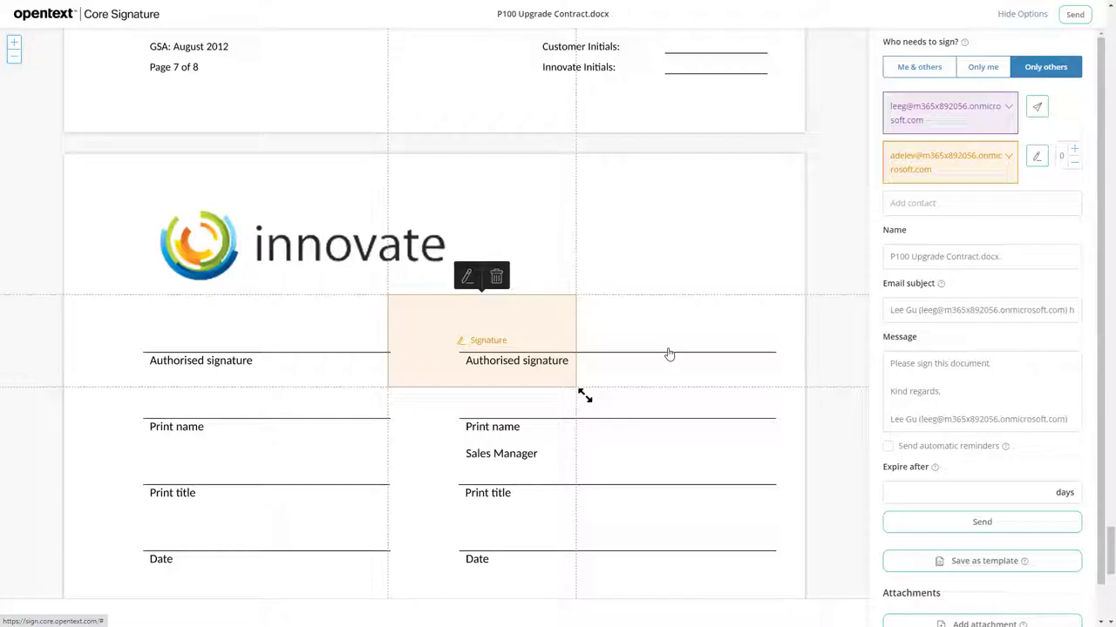
{"action": "left_click_drag", "start_coordinate": [544, 318], "coordinate": [541, 316]}
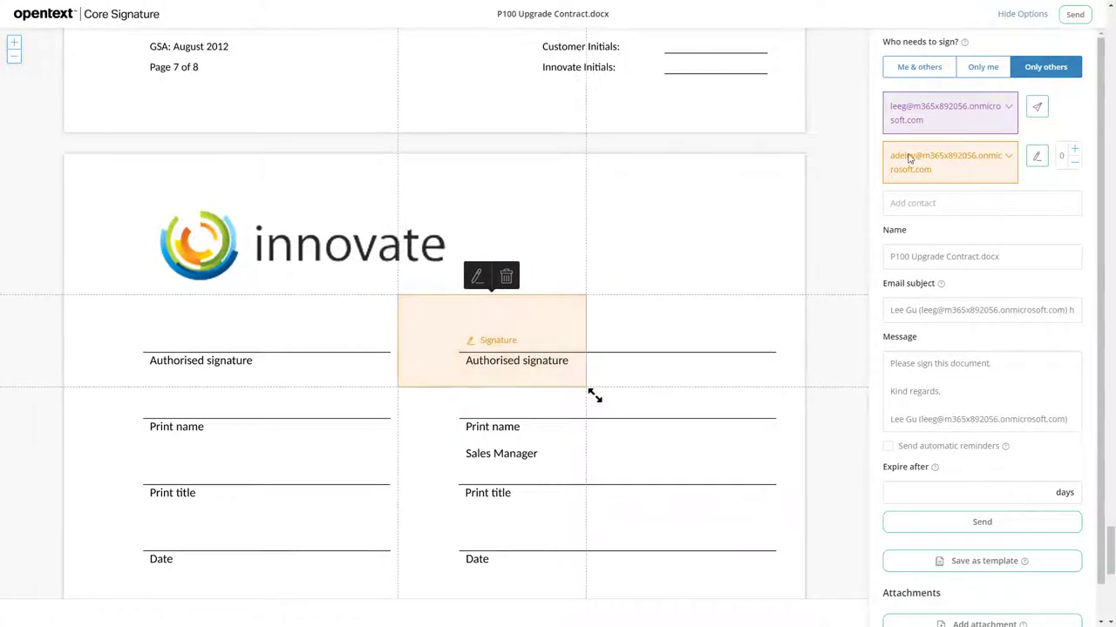
{"action": "left_click", "coordinate": [1073, 15]}
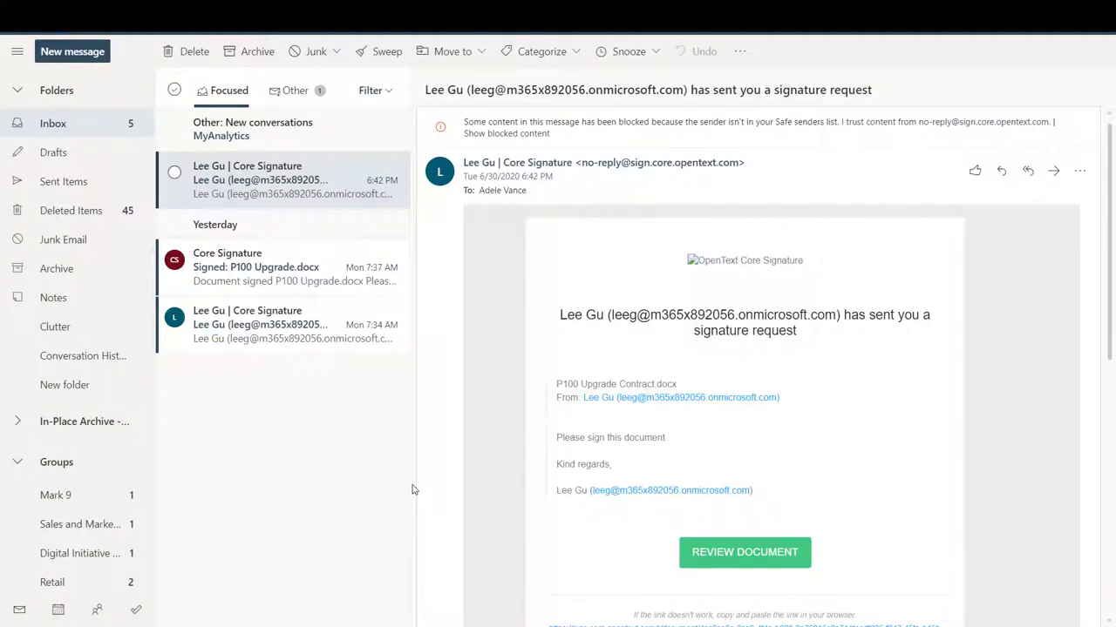
- From the signature request e-mail, open P100 Upgrade Contract.docx for signing without logging in and go to its signature field
{"action": "left_click", "coordinate": [746, 554]}
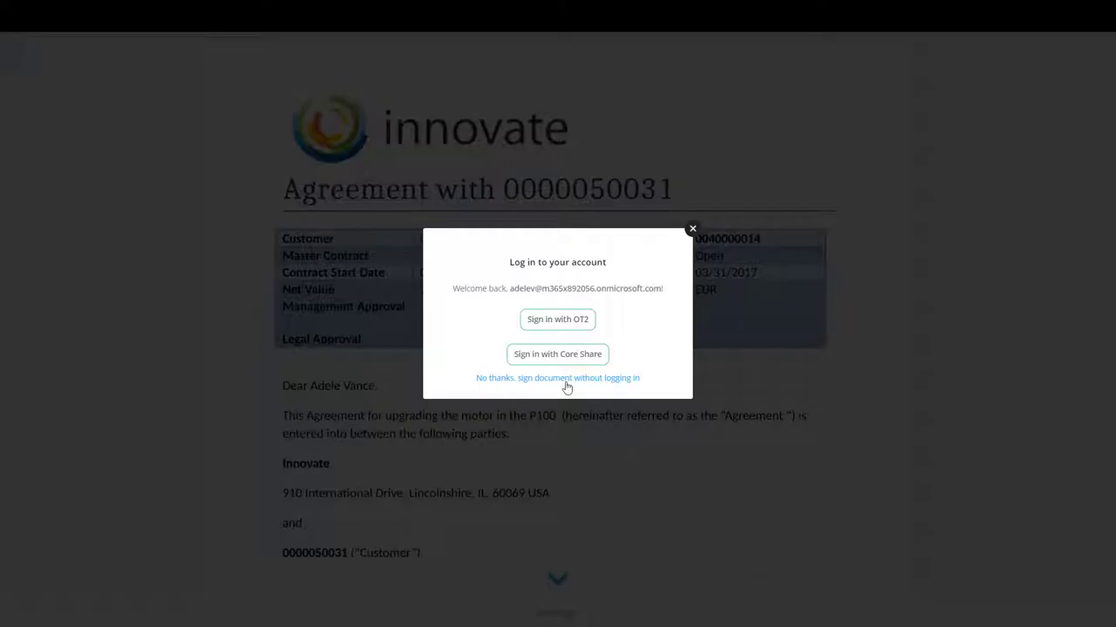
{"action": "left_click", "coordinate": [566, 379]}
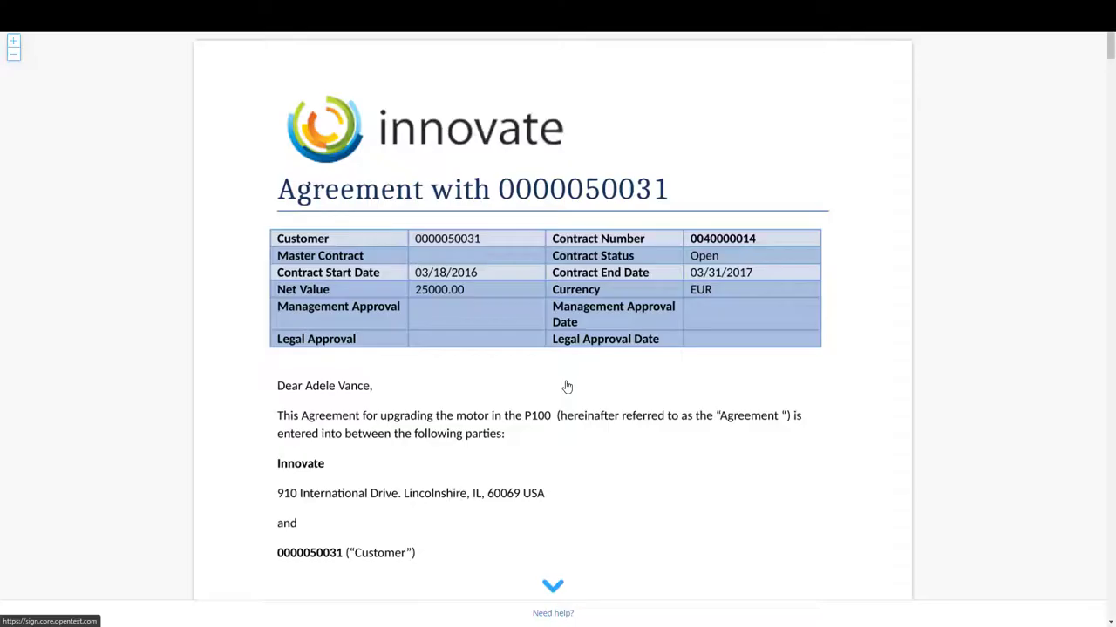
{"action": "left_click", "coordinate": [559, 588]}
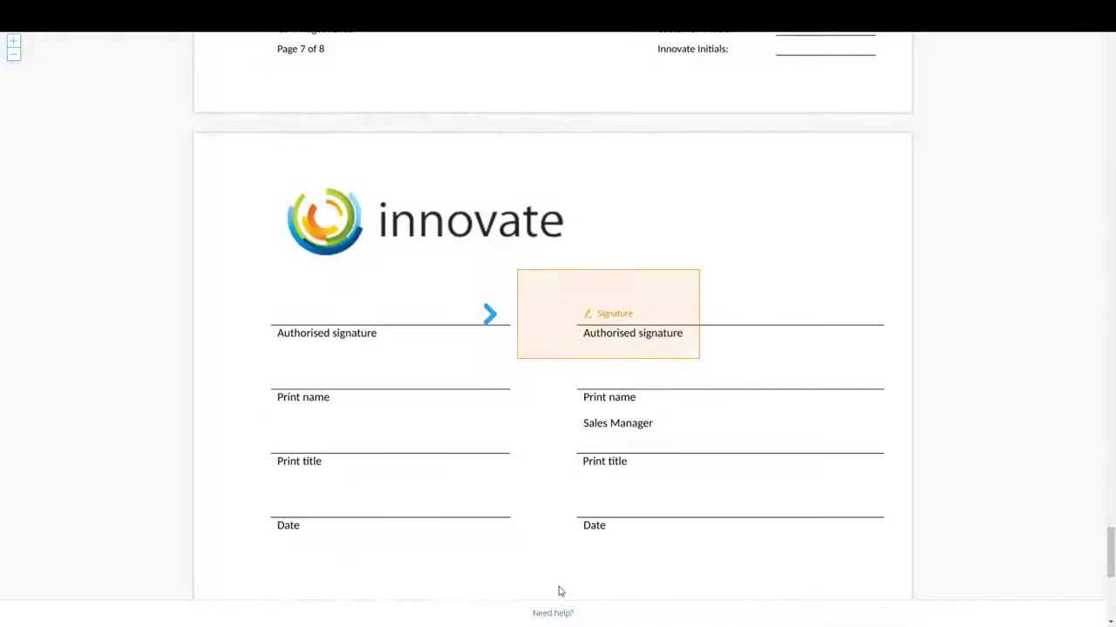
- Insert a typed signature of the customer contact's full name in the third row's second style, agree to the terms and sign the contract
{"action": "left_click", "coordinate": [619, 314]}
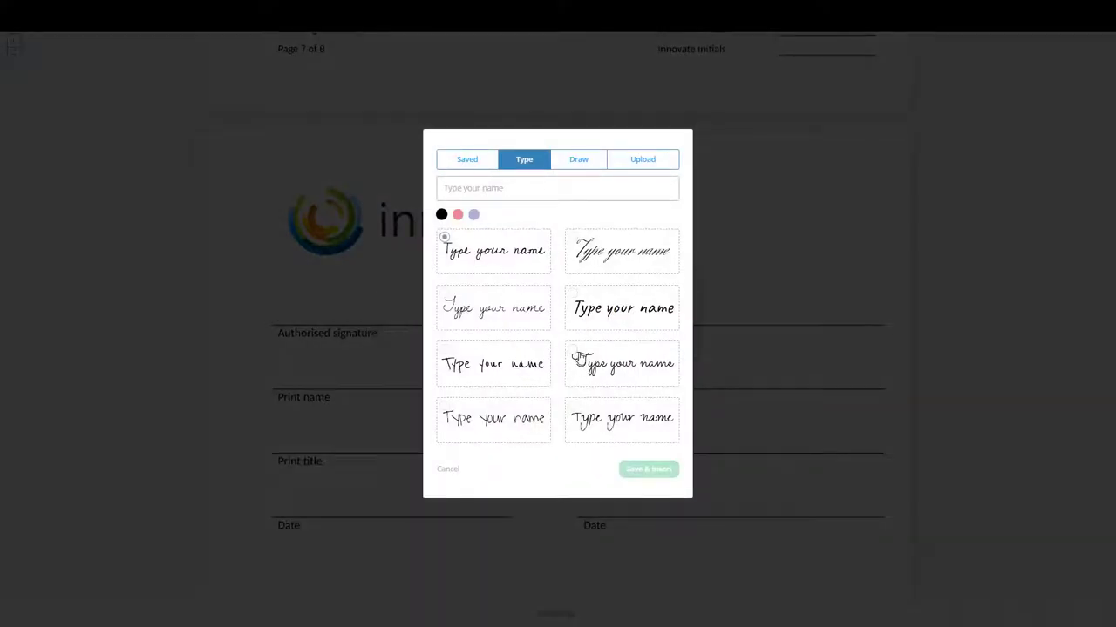
{"action": "left_click", "coordinate": [527, 190]}
{"action": "type", "text": "Ad"}
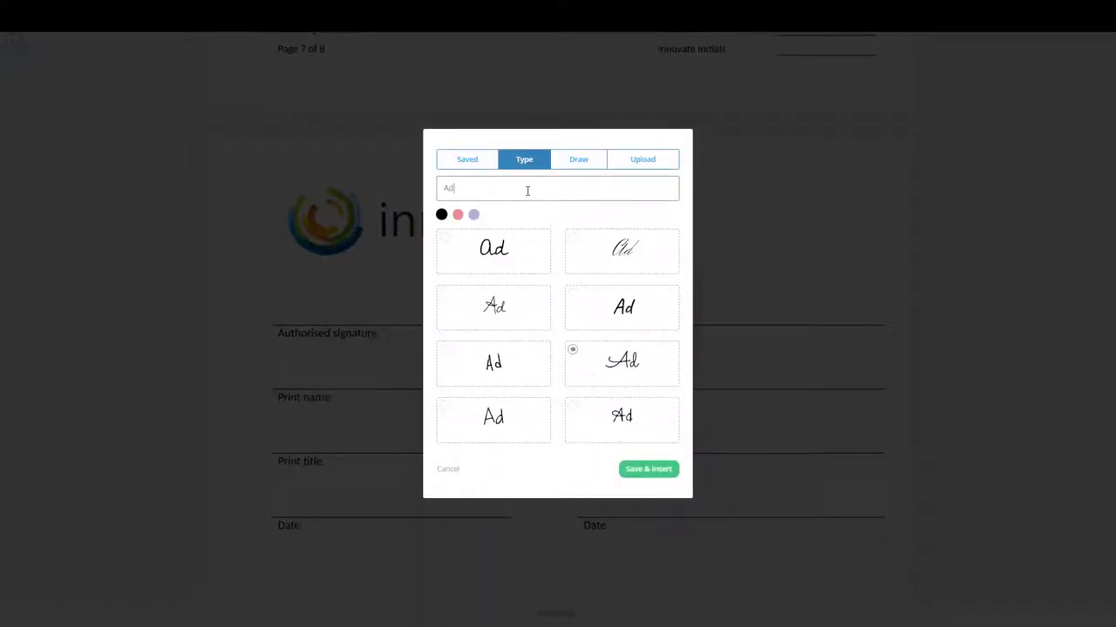
{"action": "type", "text": "ele Vance"}
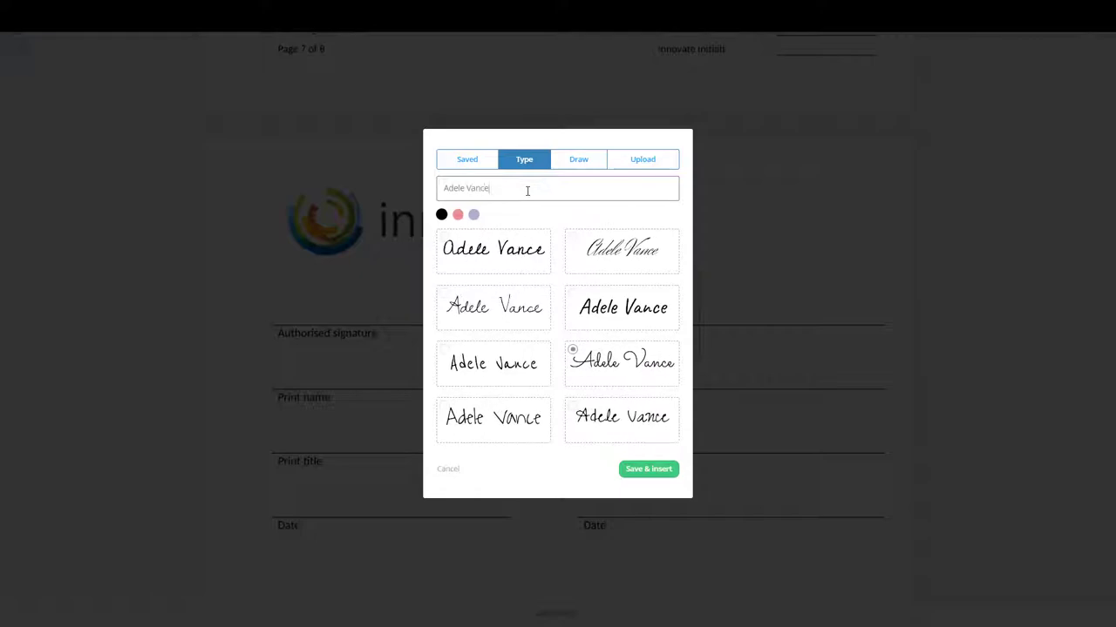
{"action": "left_click", "coordinate": [649, 469]}
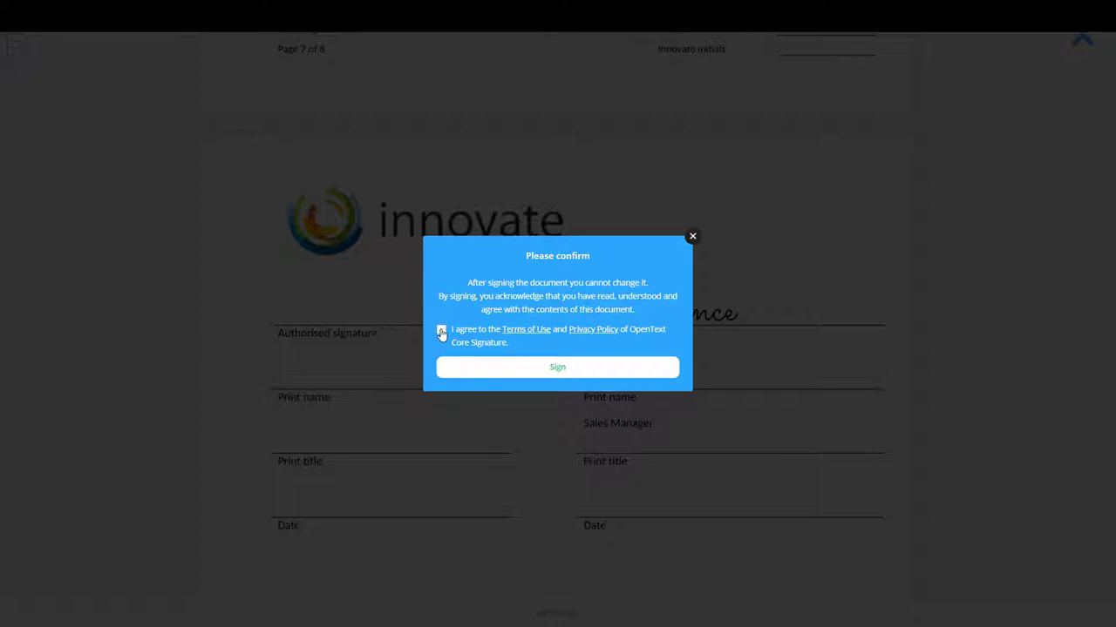
{"action": "left_click", "coordinate": [558, 370]}
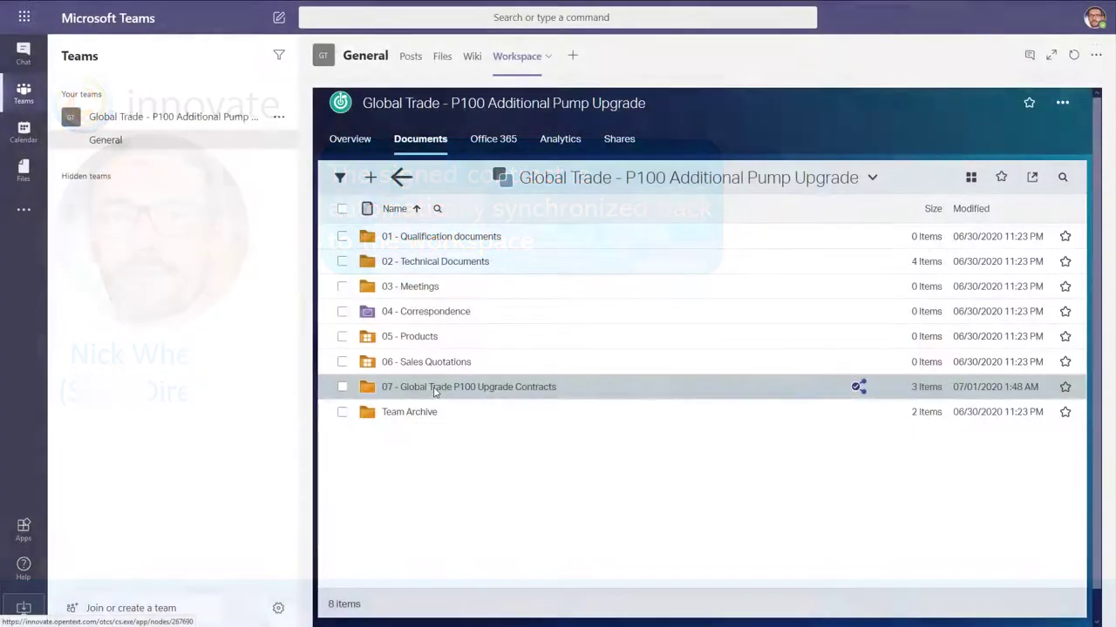
- In Microsoft Teams, download the signed contract PDF from the 07 - Global Trade P100 Upgrade Contracts folder and look through it in Acrobat
{"action": "left_click", "coordinate": [440, 397]}
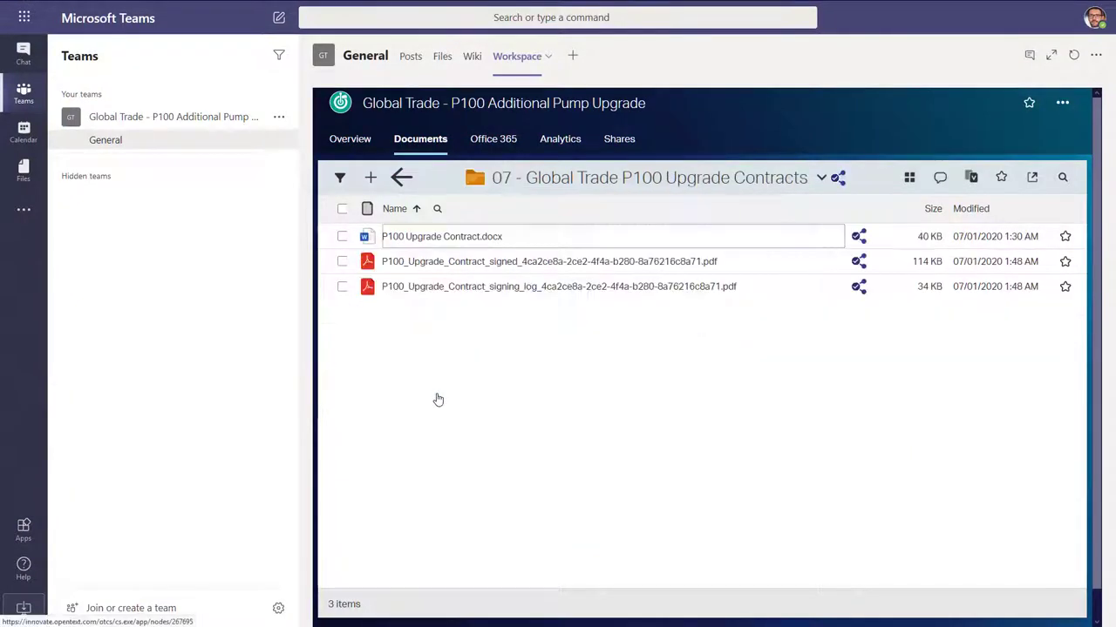
{"action": "left_click", "coordinate": [341, 261]}
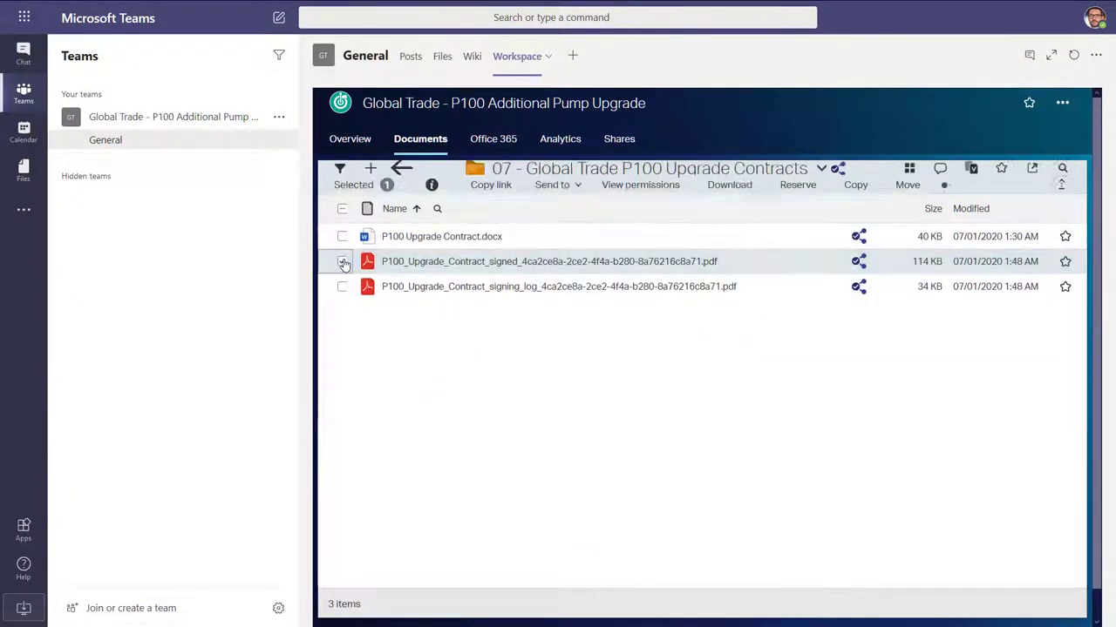
{"action": "left_click", "coordinate": [719, 180]}
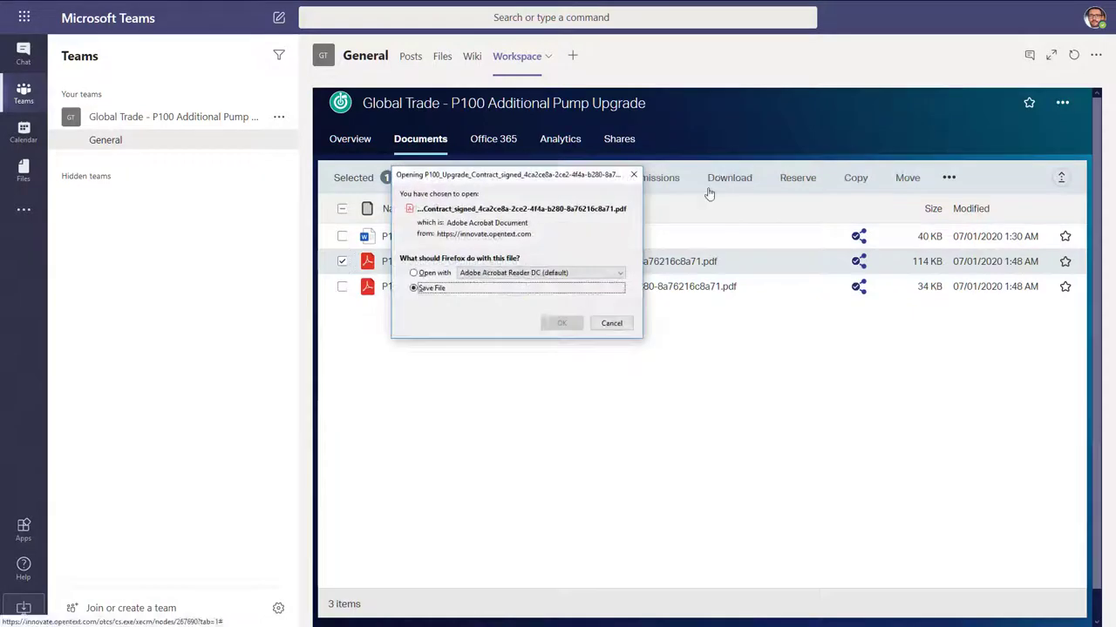
{"action": "left_click", "coordinate": [561, 323]}
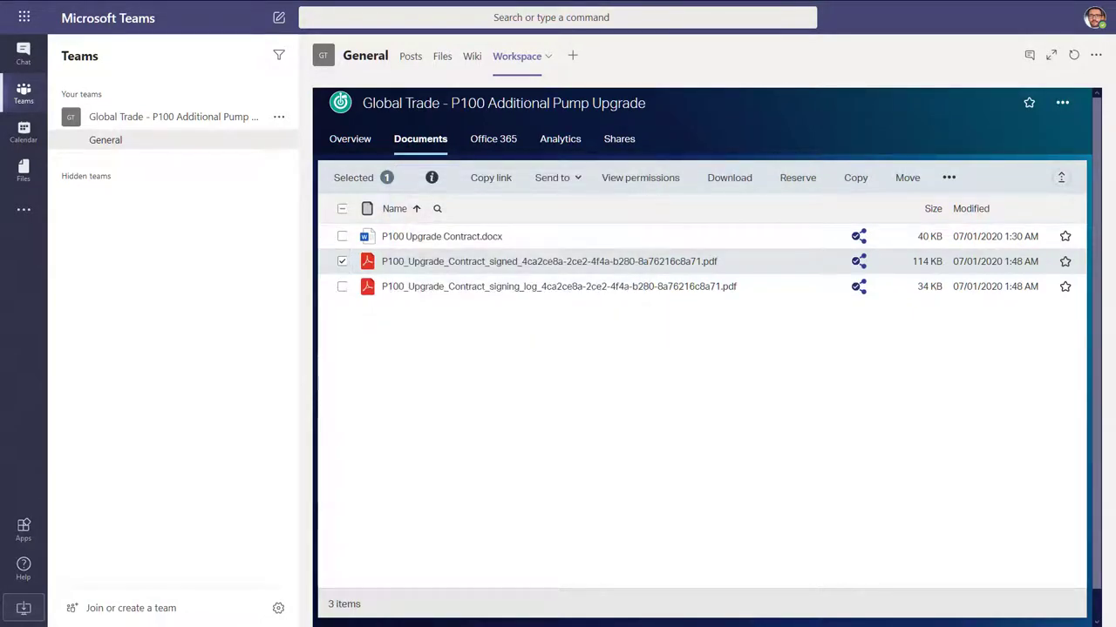
{"action": "scroll", "coordinate": [912, 230], "scroll_direction": "down", "scroll_amount": 3}
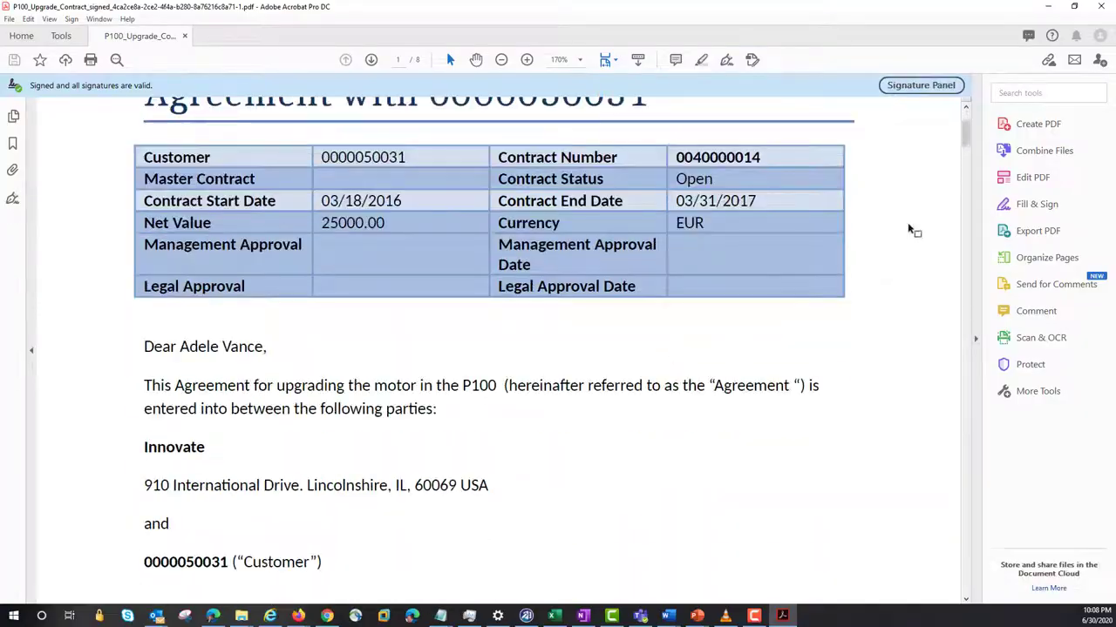
{"action": "left_click_drag", "start_coordinate": [967, 132], "coordinate": [950, 546]}
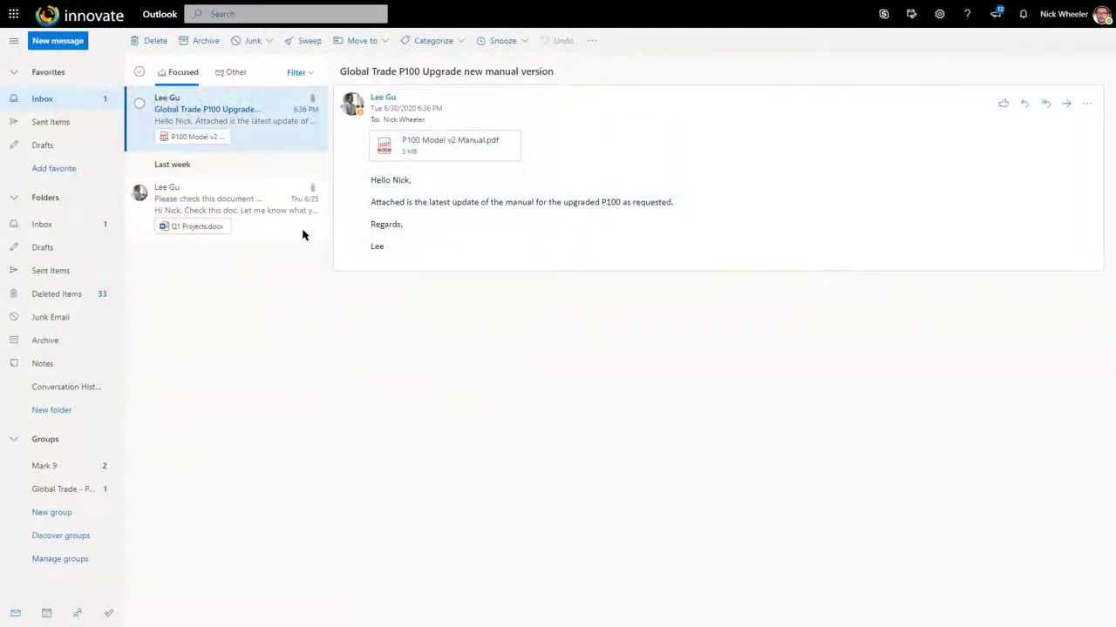
- In Outlook, save the attachment P100 Model v2 Manual.pdf to the 02 - Technical Documents folder of the suggested Global Trade business workspace
{"action": "left_click_drag", "start_coordinate": [344, 71], "coordinate": [528, 72]}
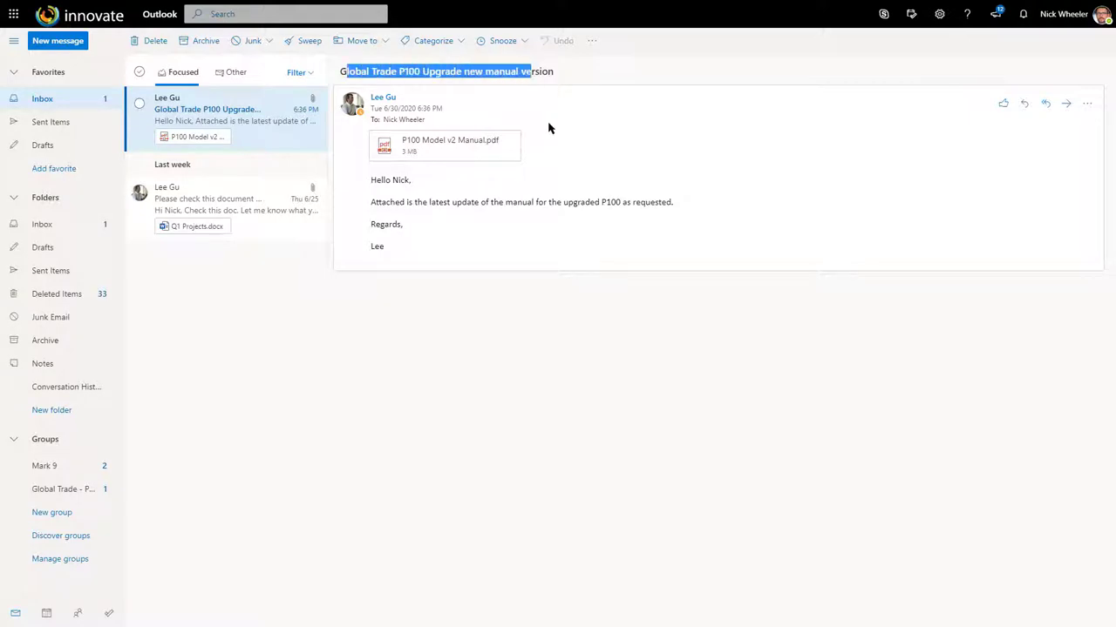
{"action": "left_click", "coordinate": [1087, 105]}
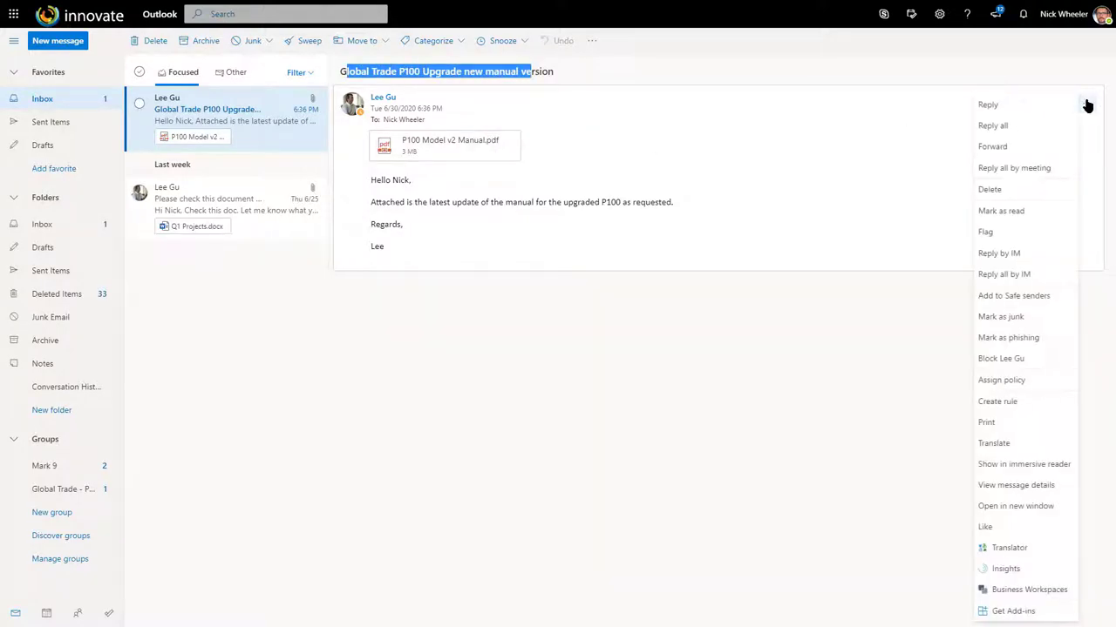
{"action": "left_click", "coordinate": [1018, 587]}
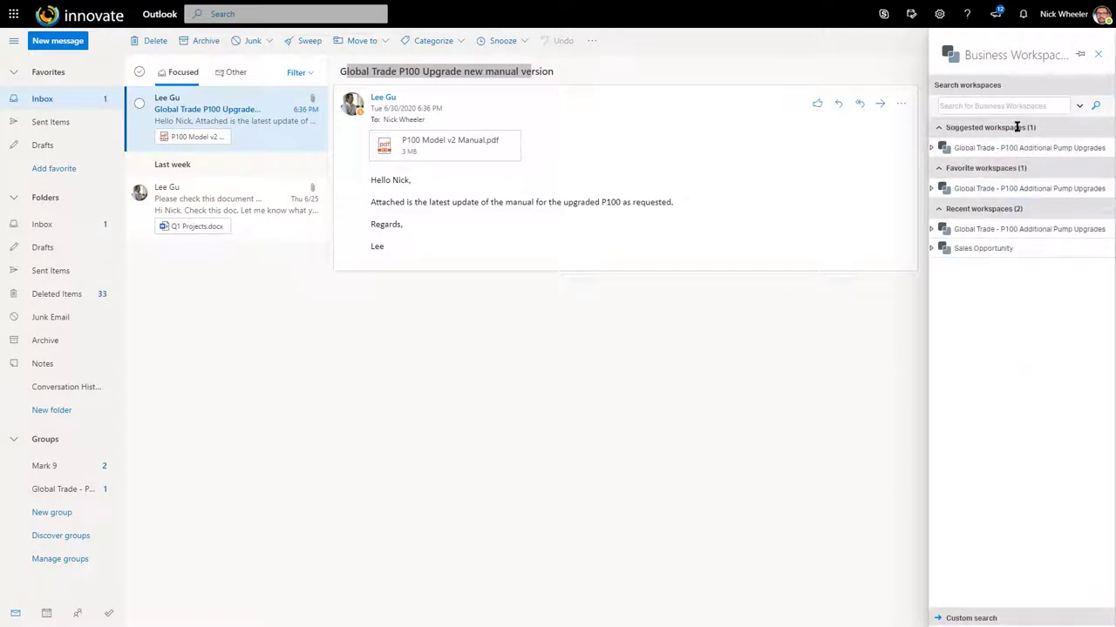
{"action": "left_click", "coordinate": [931, 149]}
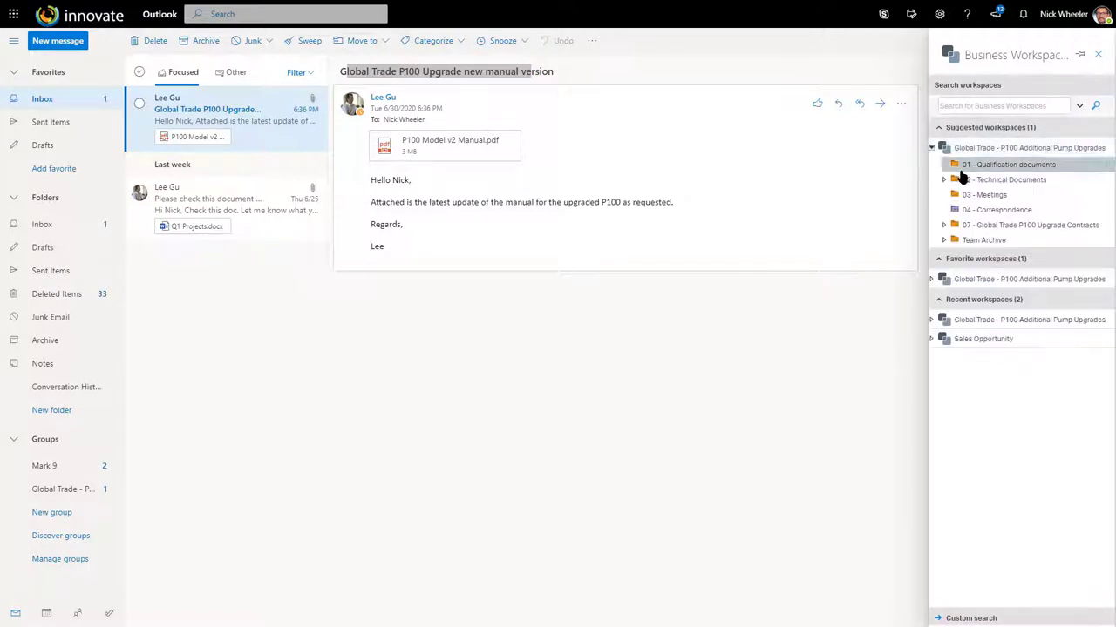
{"action": "left_click", "coordinate": [1086, 180]}
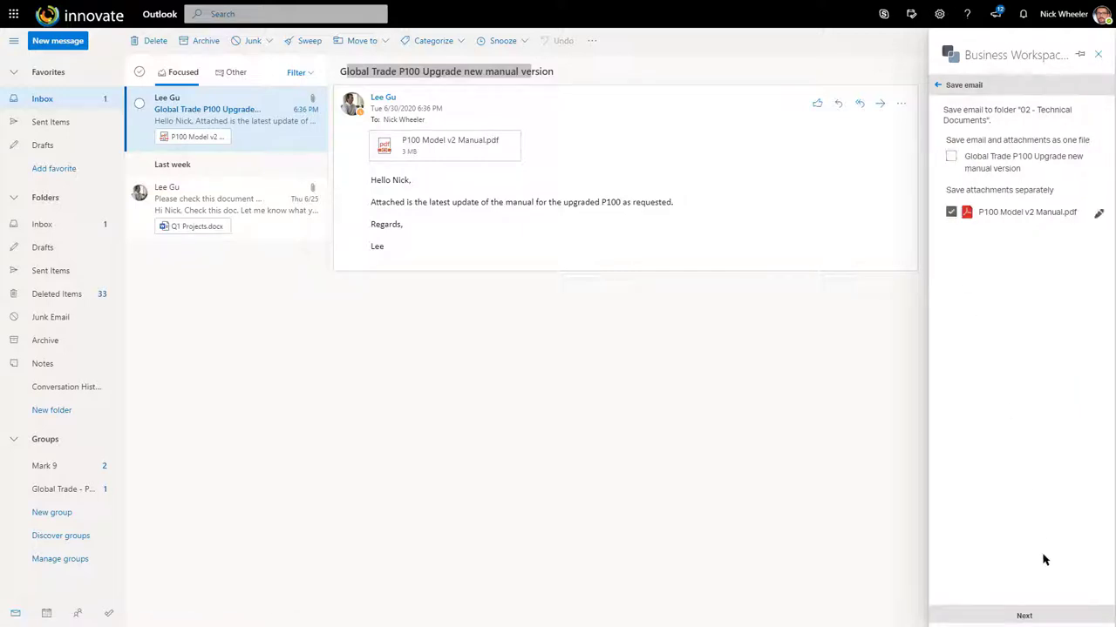
{"action": "left_click", "coordinate": [1024, 616]}
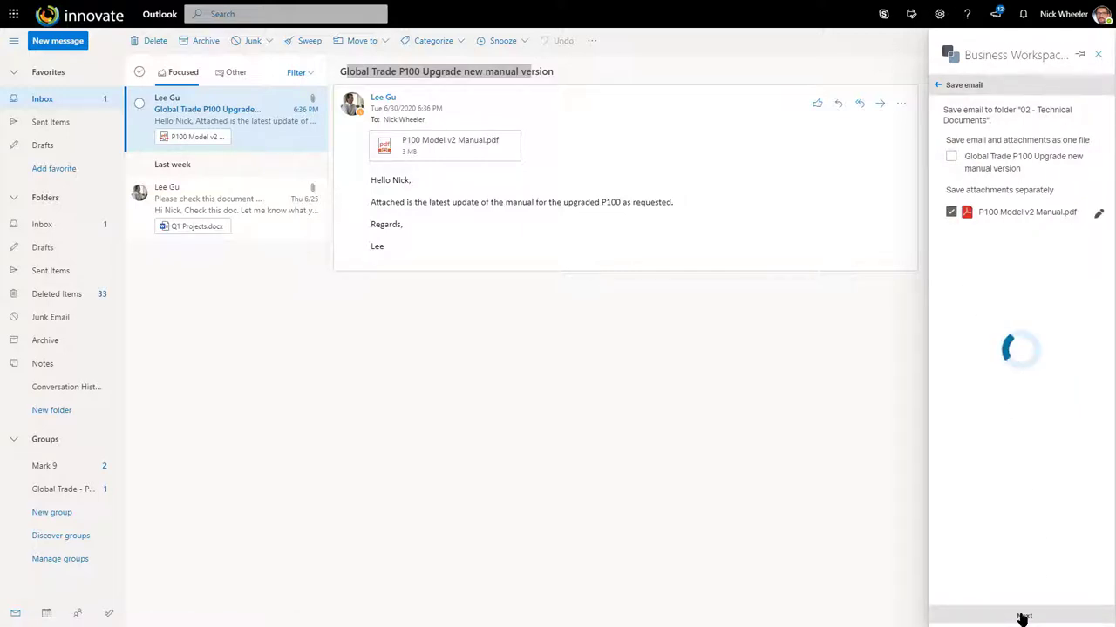
{"action": "left_click", "coordinate": [1026, 616]}
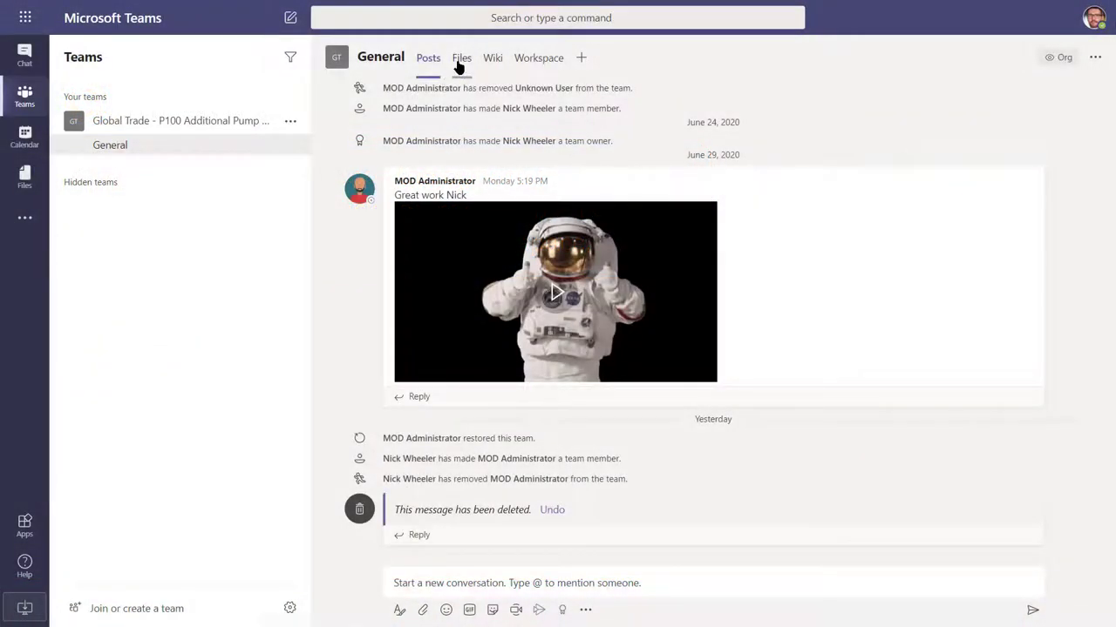
- In Microsoft Teams, retire the team connected to the Global Trade - P100 Additional Pump Upgrade business workspace
{"action": "left_click", "coordinate": [459, 61]}
{"action": "left_click", "coordinate": [535, 61]}
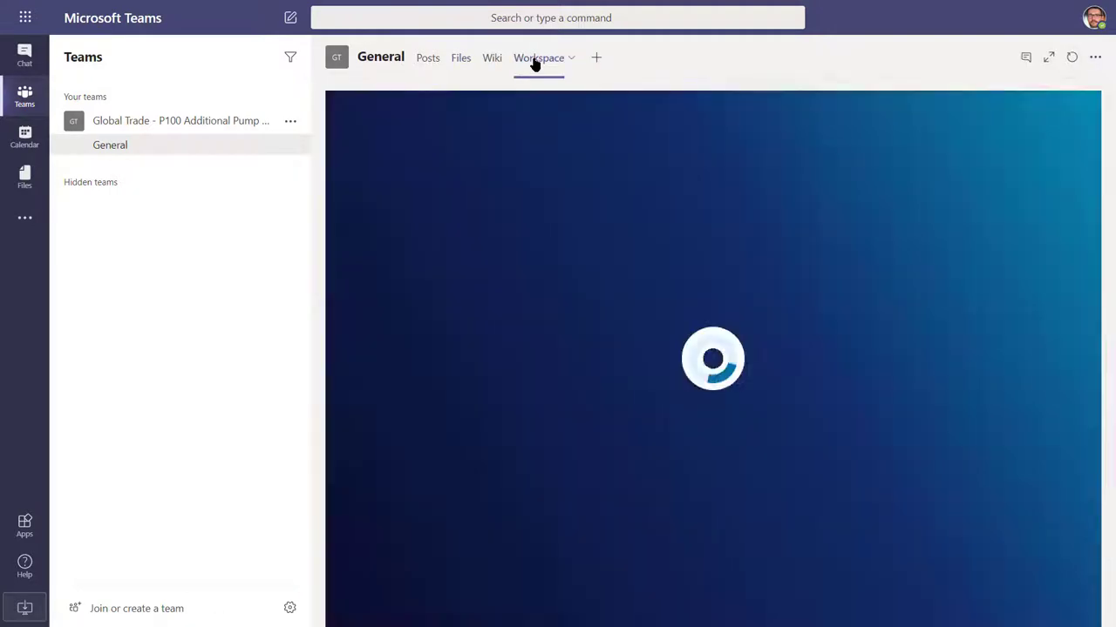
{"action": "left_click", "coordinate": [514, 144]}
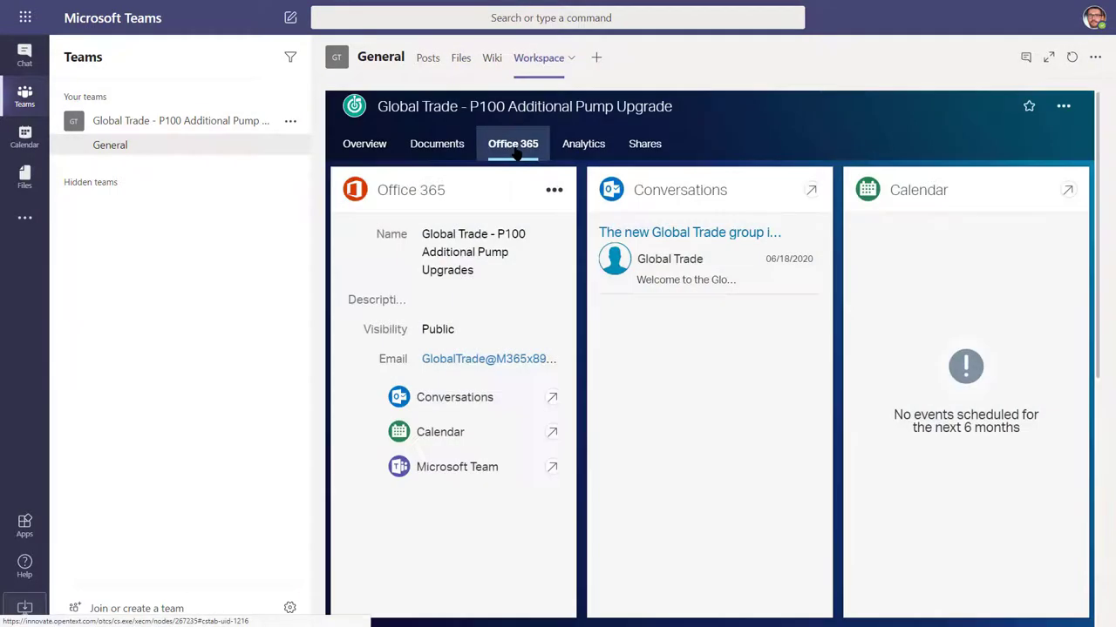
{"action": "left_click", "coordinate": [554, 190]}
{"action": "left_click", "coordinate": [511, 251]}
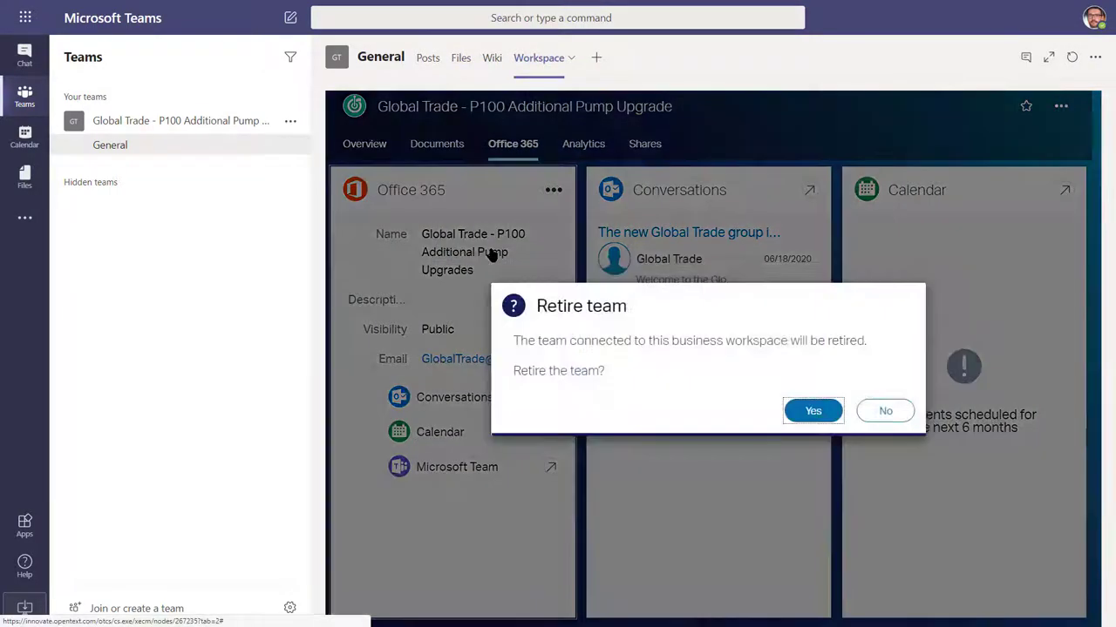
{"action": "left_click", "coordinate": [812, 412]}
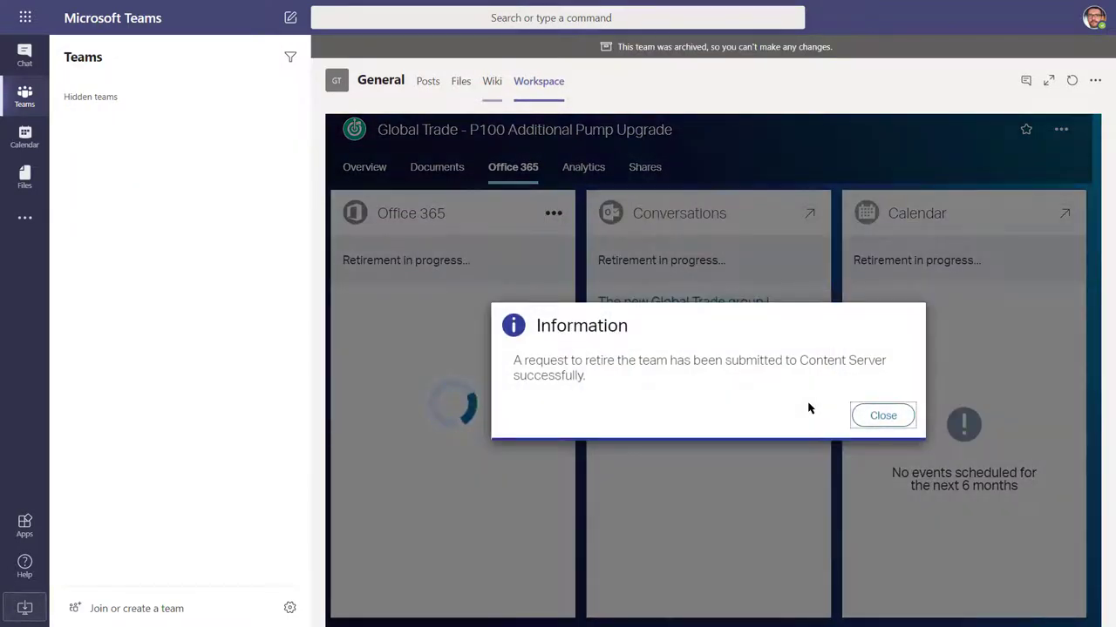
{"action": "left_click", "coordinate": [879, 415]}
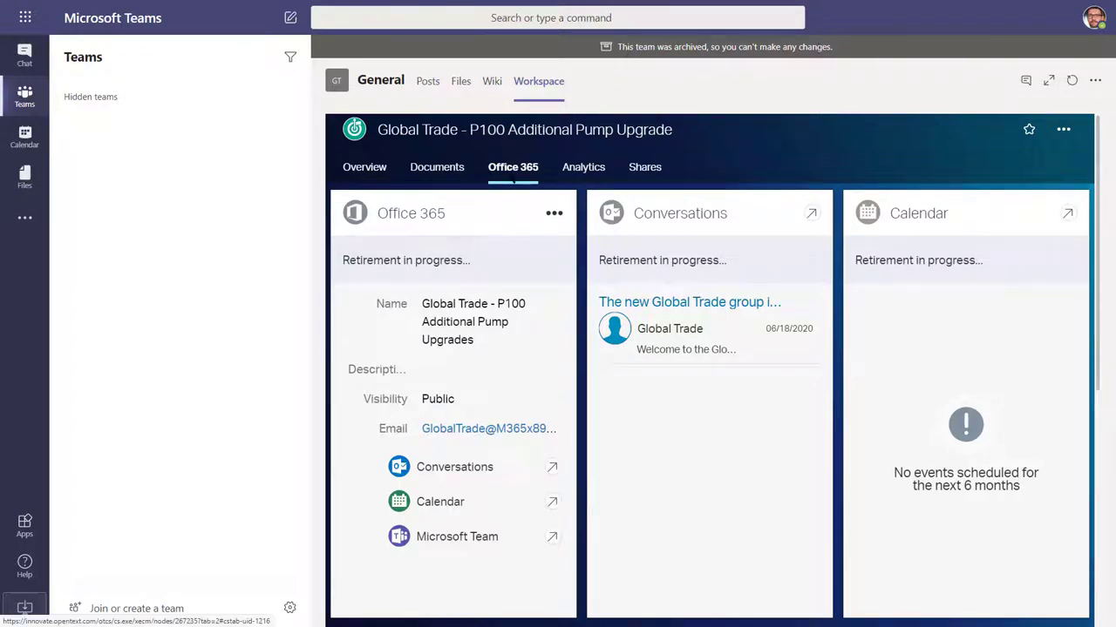
- Examine the archived team files in the General folder under Files in the workspace's Team Archive
{"action": "left_click", "coordinate": [434, 170]}
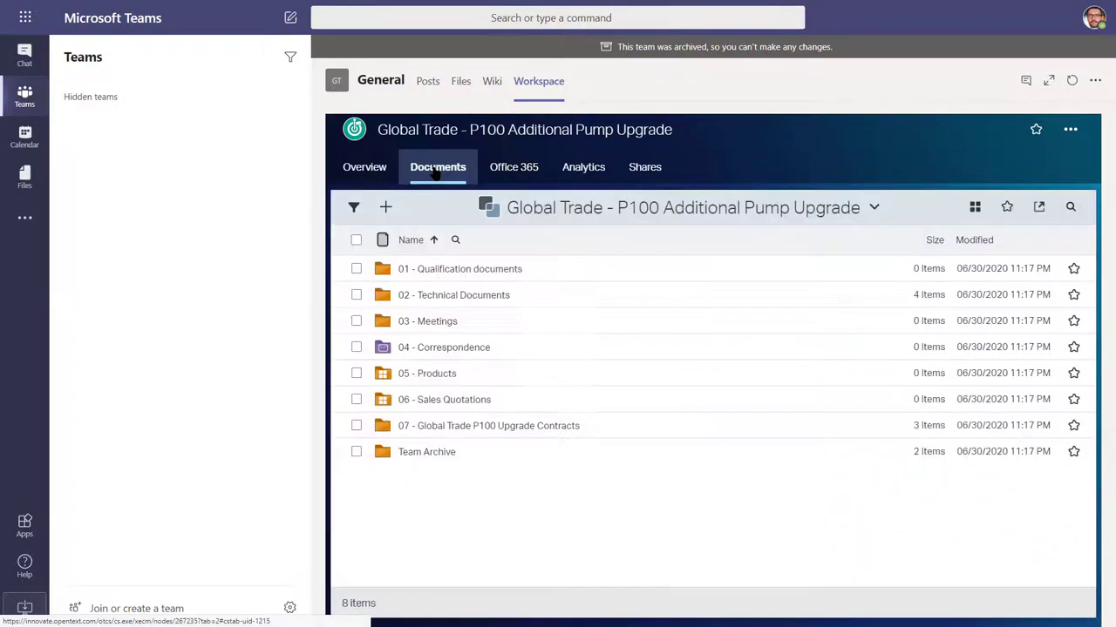
{"action": "left_click", "coordinate": [432, 454]}
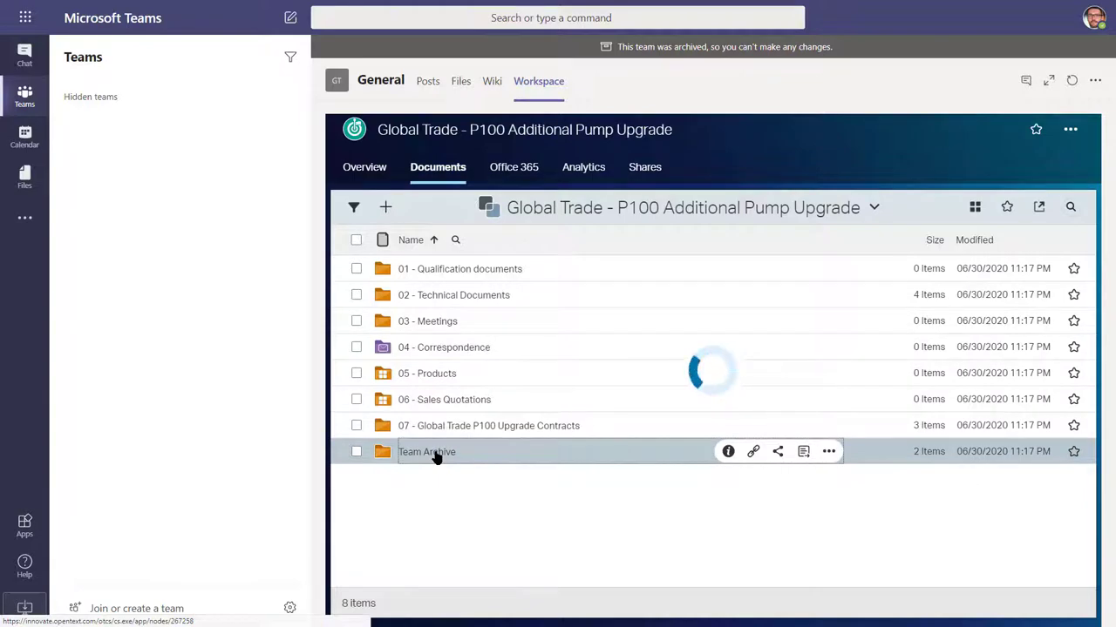
{"action": "left_click", "coordinate": [405, 272]}
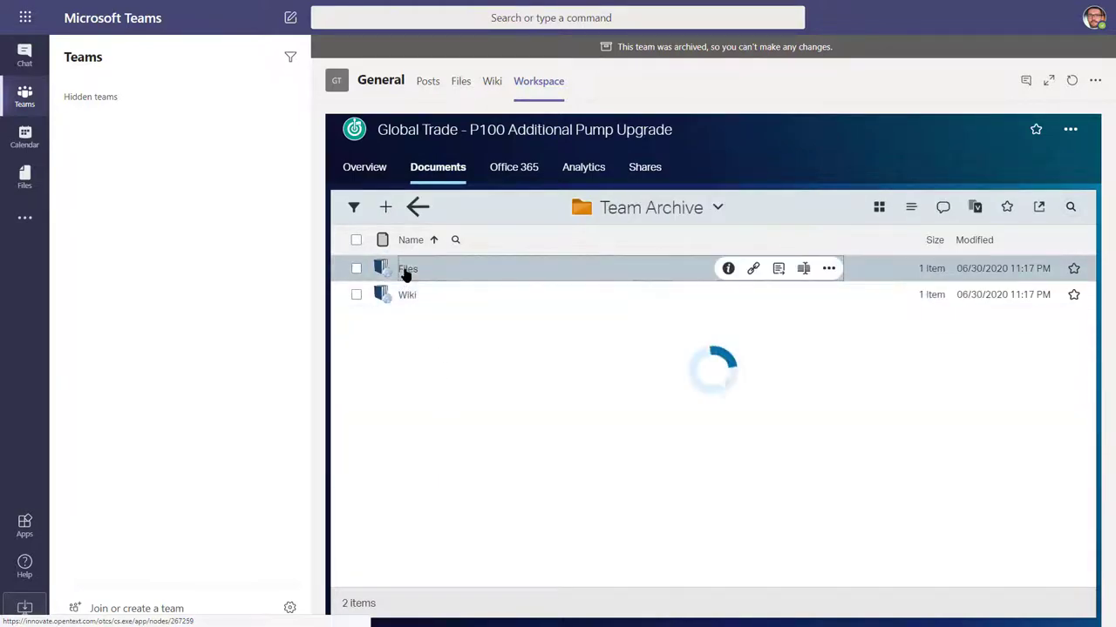
{"action": "left_click", "coordinate": [423, 272]}
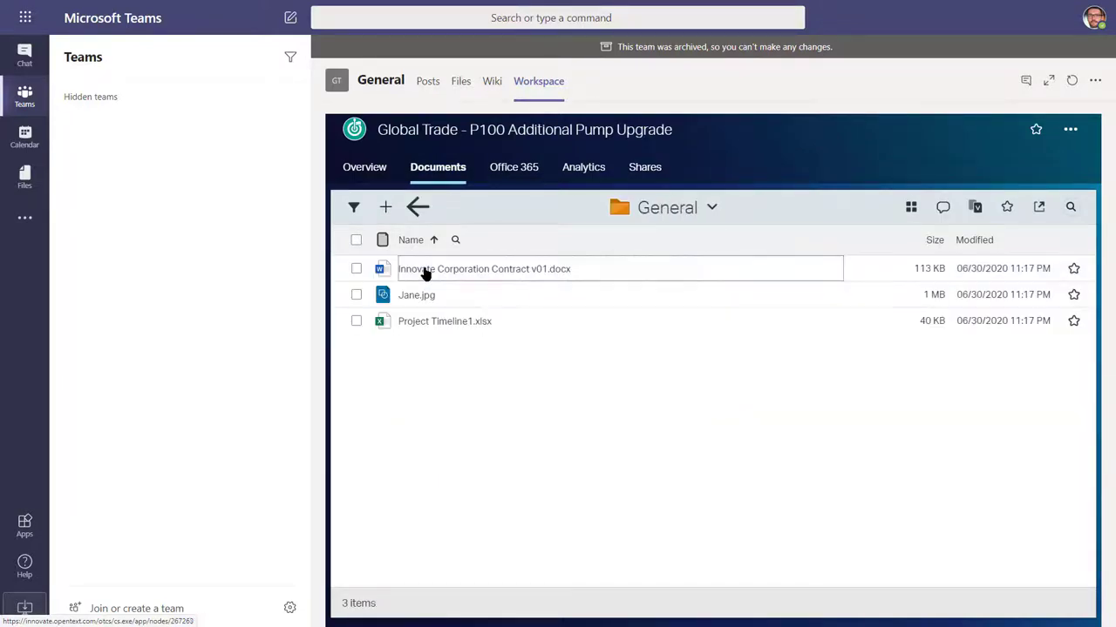